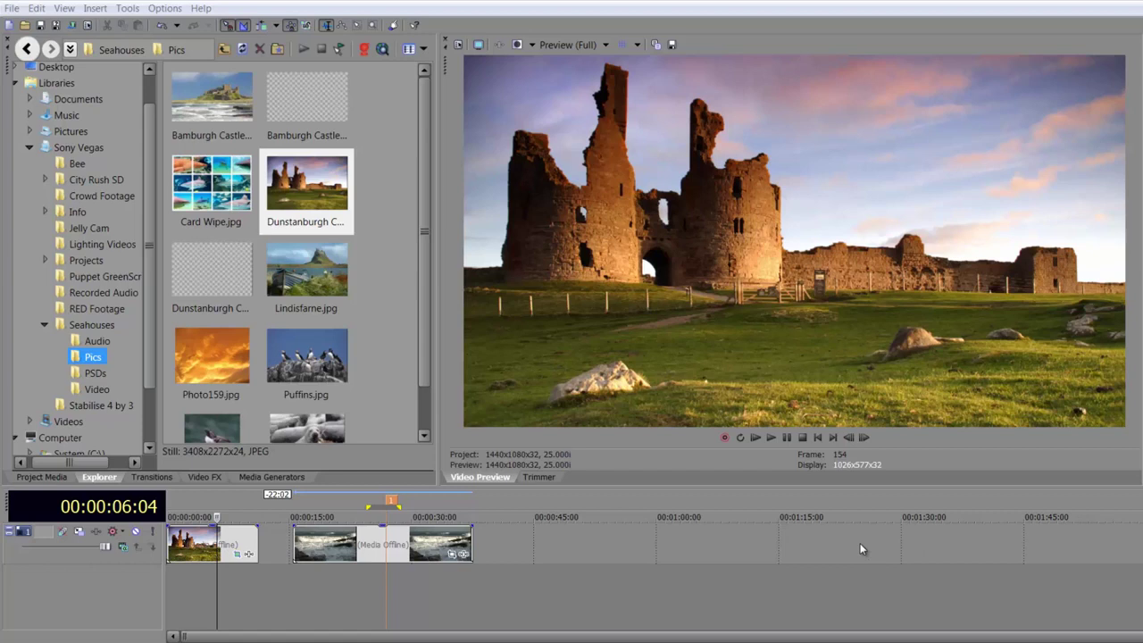
Move the playhead onto the Dunstanburgh Castle still on the timeline.
click(203, 593)
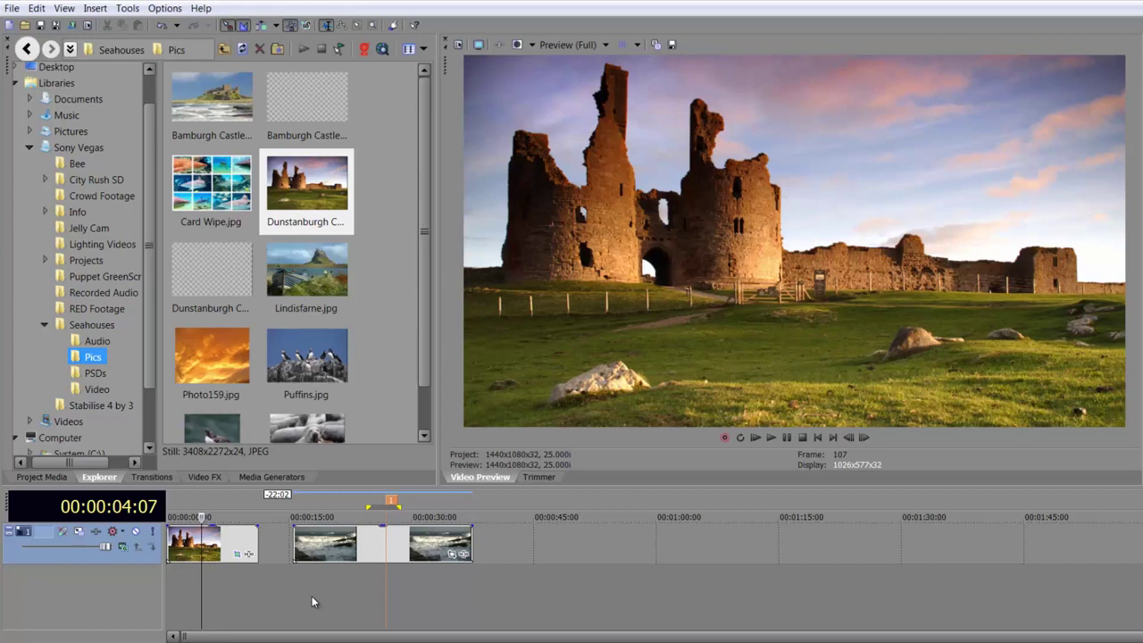
click(203, 475)
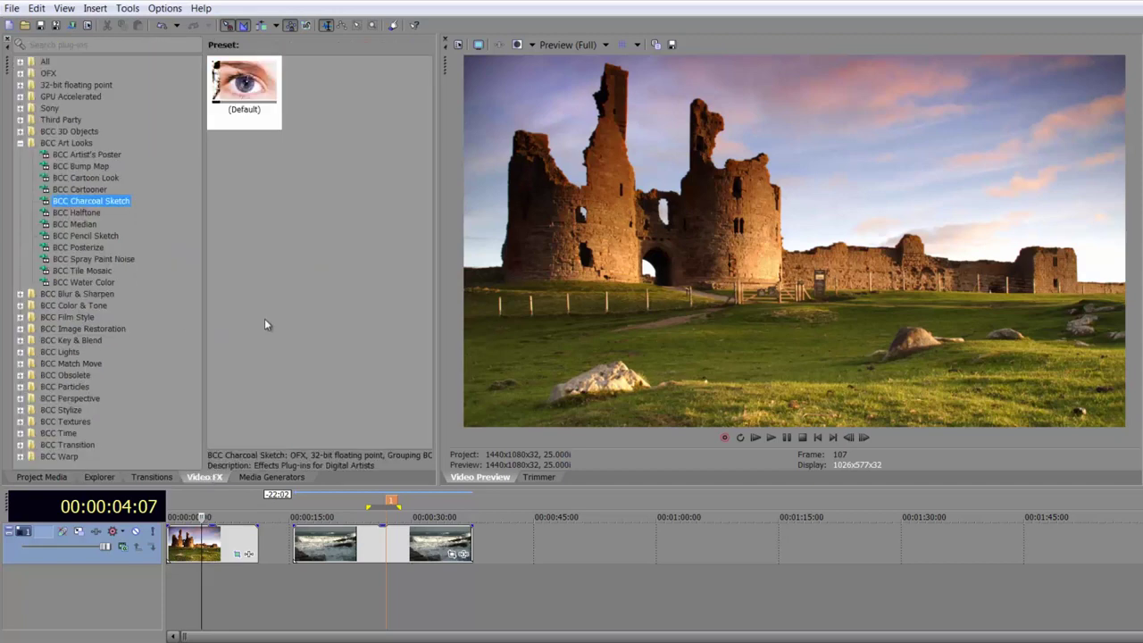
click(72, 11)
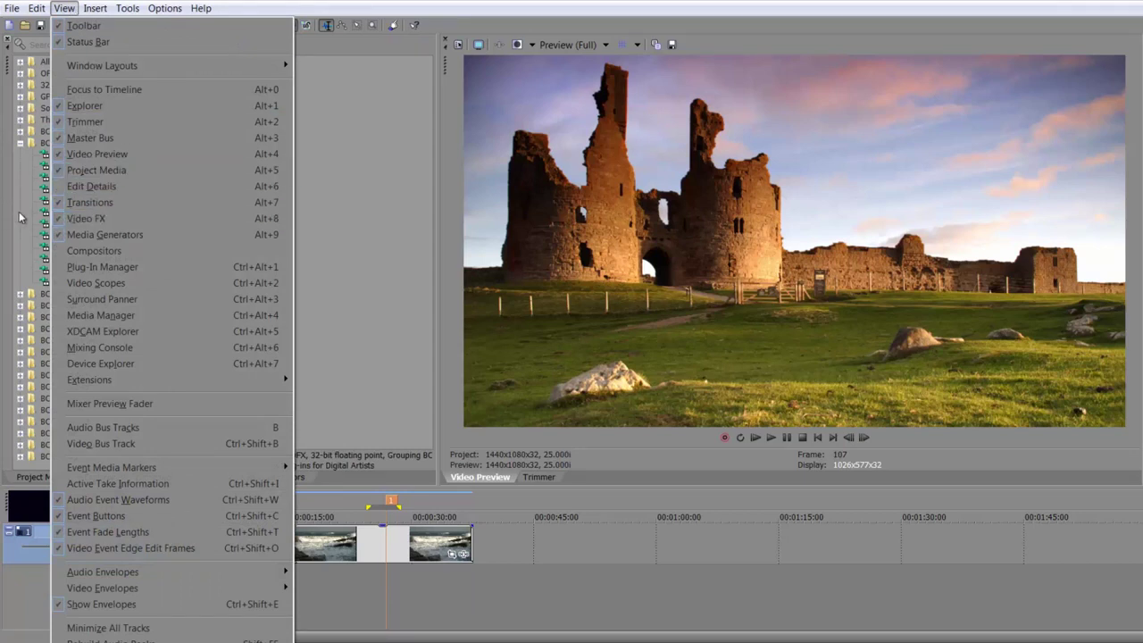
key(Escape)
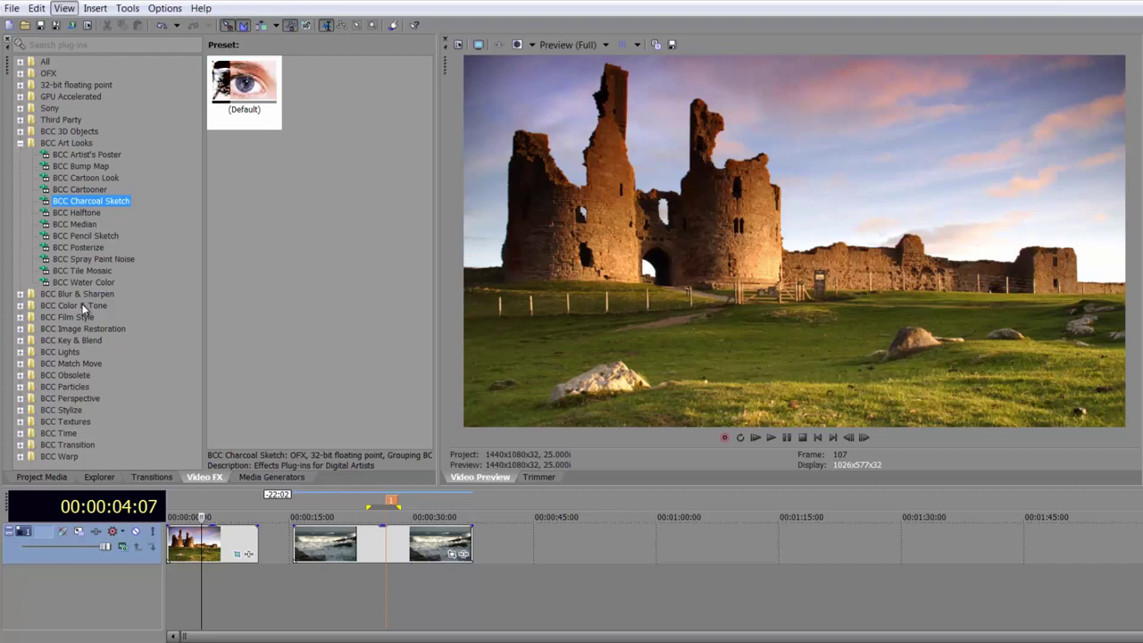
Apply BCC Charcoal Sketch to the castle, sample Sparse, Dense and Thicker presets, then restore Default.bsp.
mouse_move(105, 200)
mouse_down()
mouse_move(275, 398)
mouse_move(216, 550)
mouse_up()
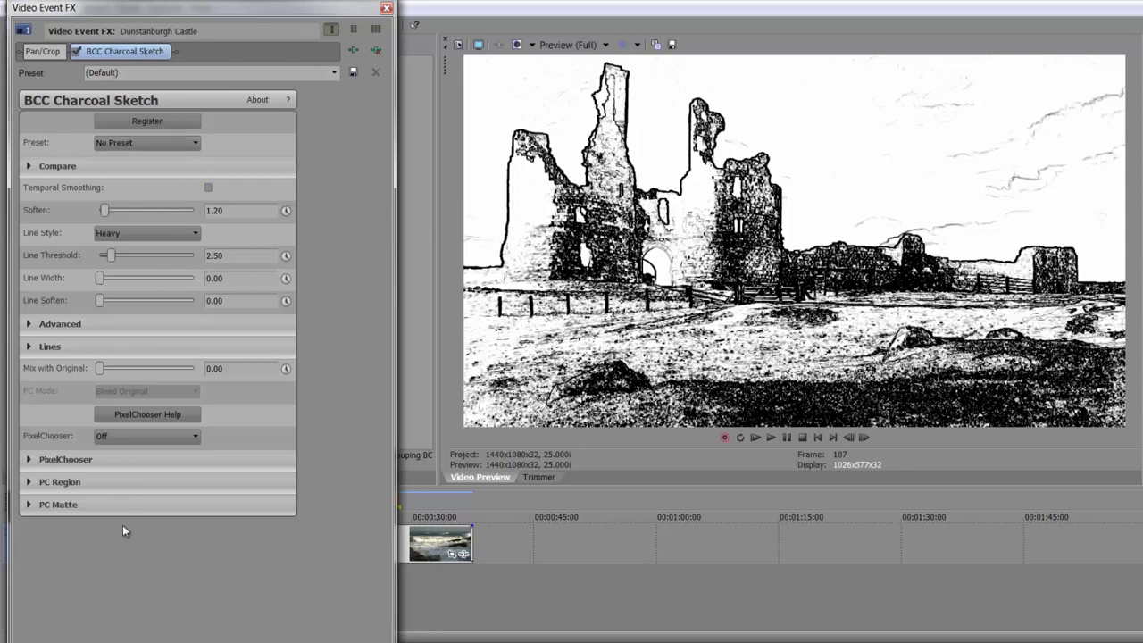
click(184, 145)
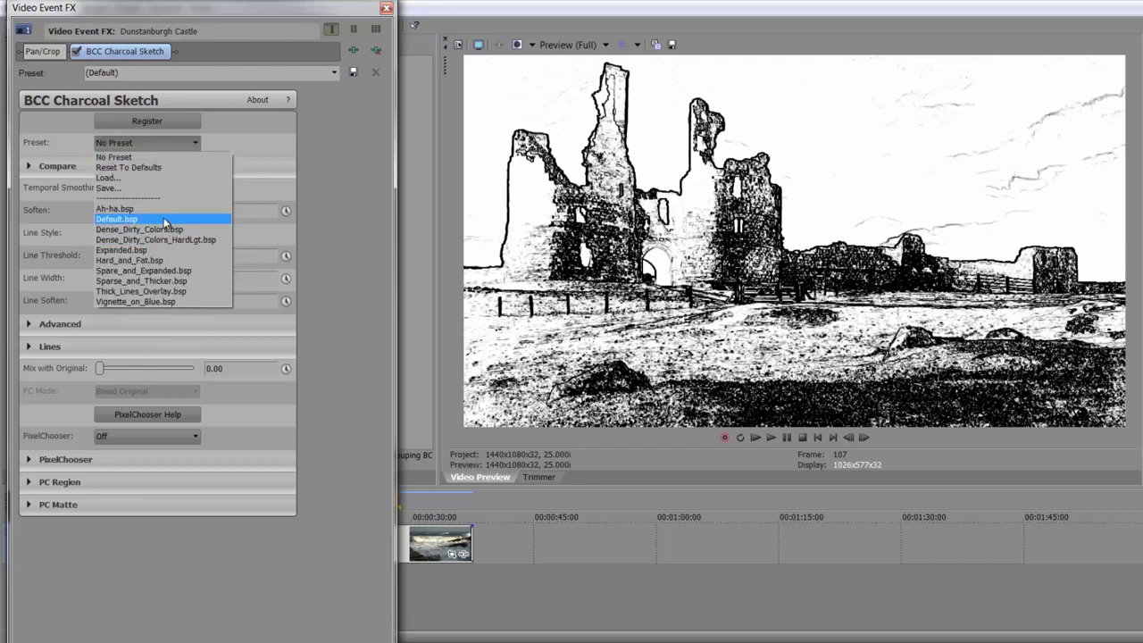
click(162, 272)
click(171, 146)
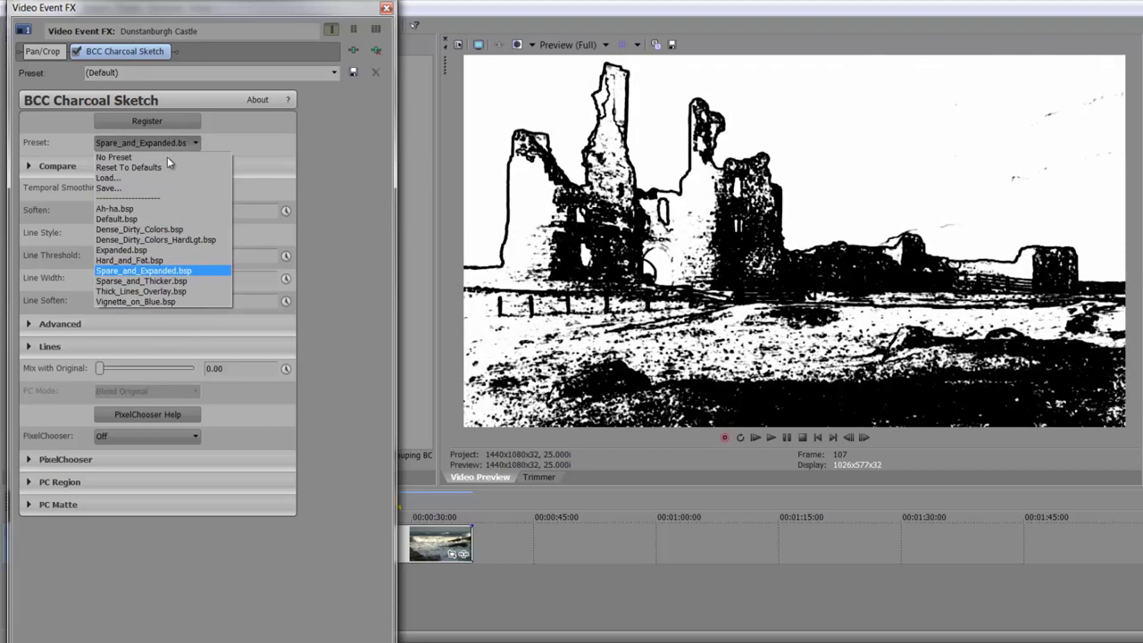
click(149, 230)
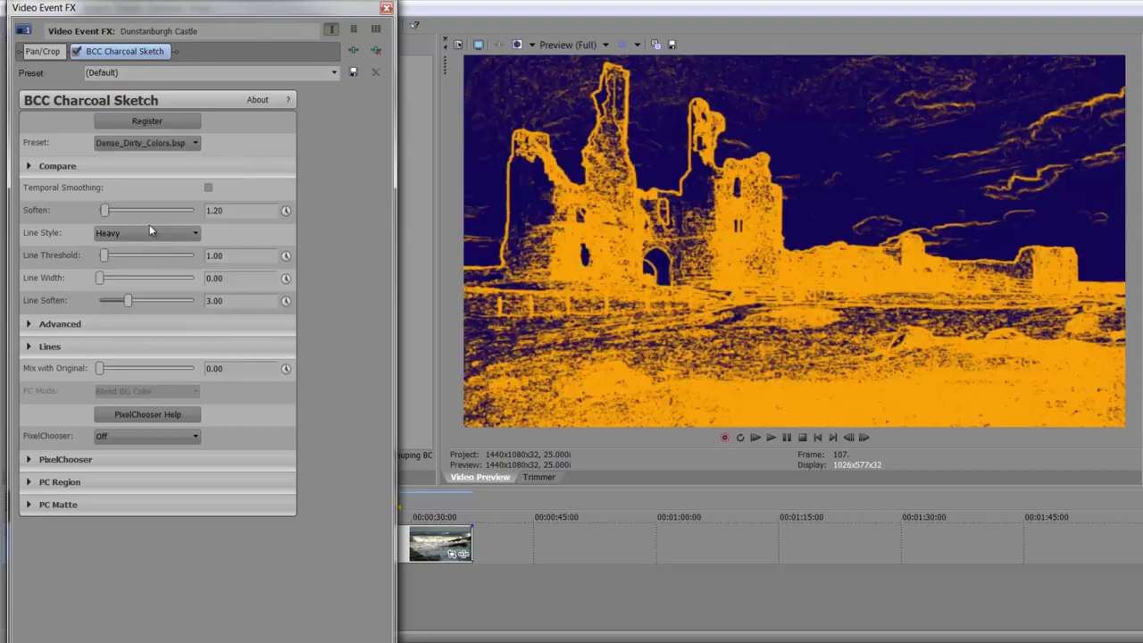
click(160, 146)
click(146, 279)
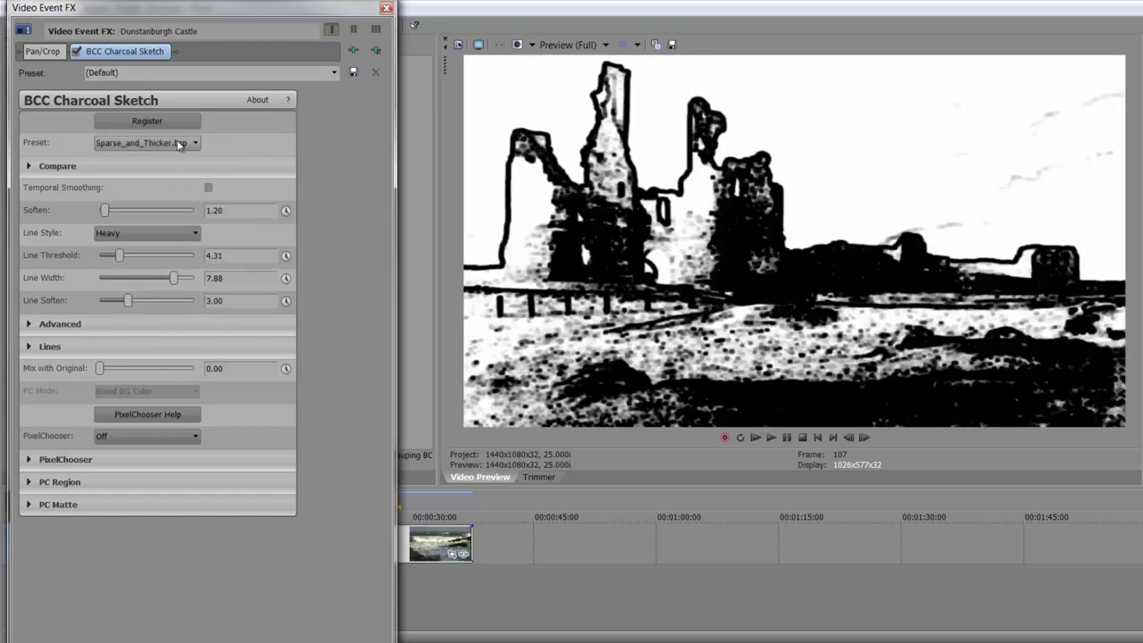
click(178, 145)
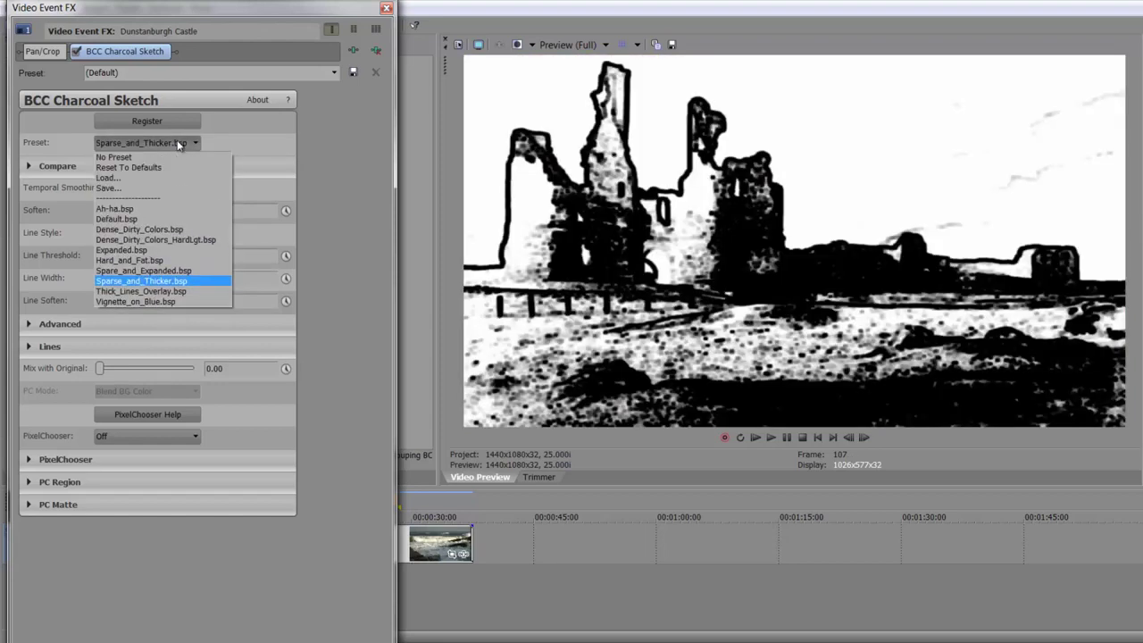
click(158, 220)
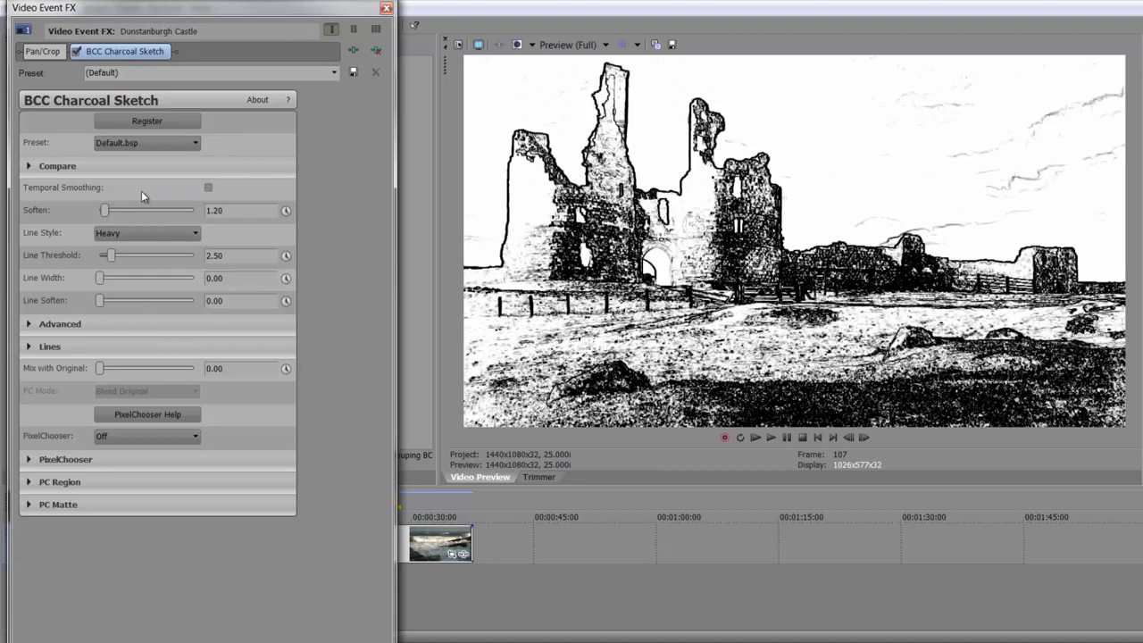
Preview the sketch in Side By Side compare with wipe and offset tweaks, then set Compare Mode to Off.
click(31, 166)
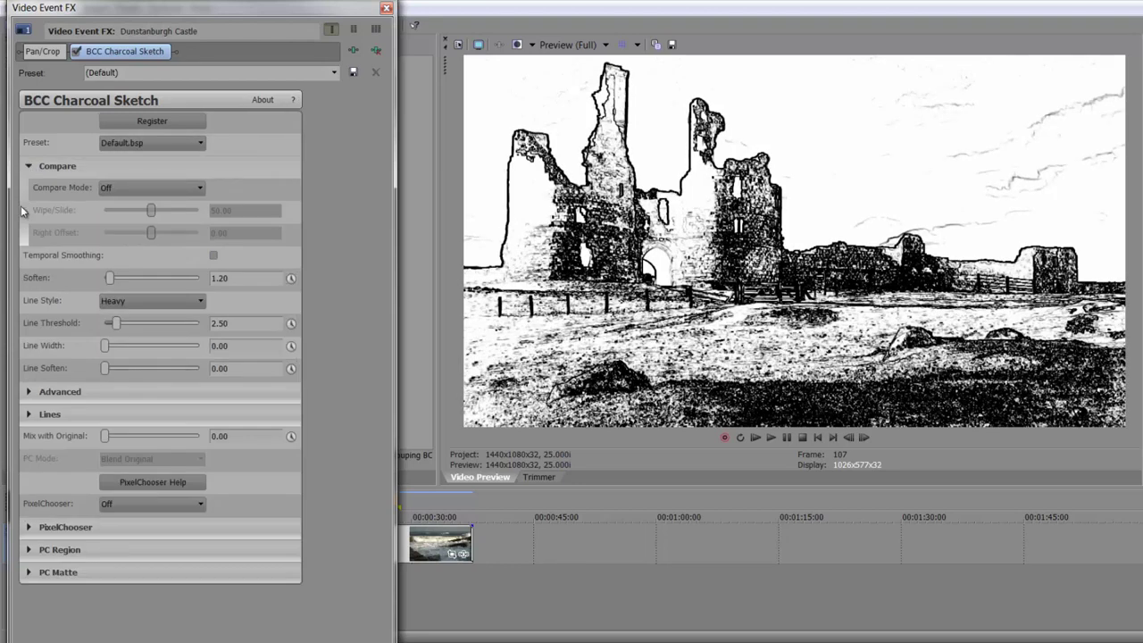
click(183, 189)
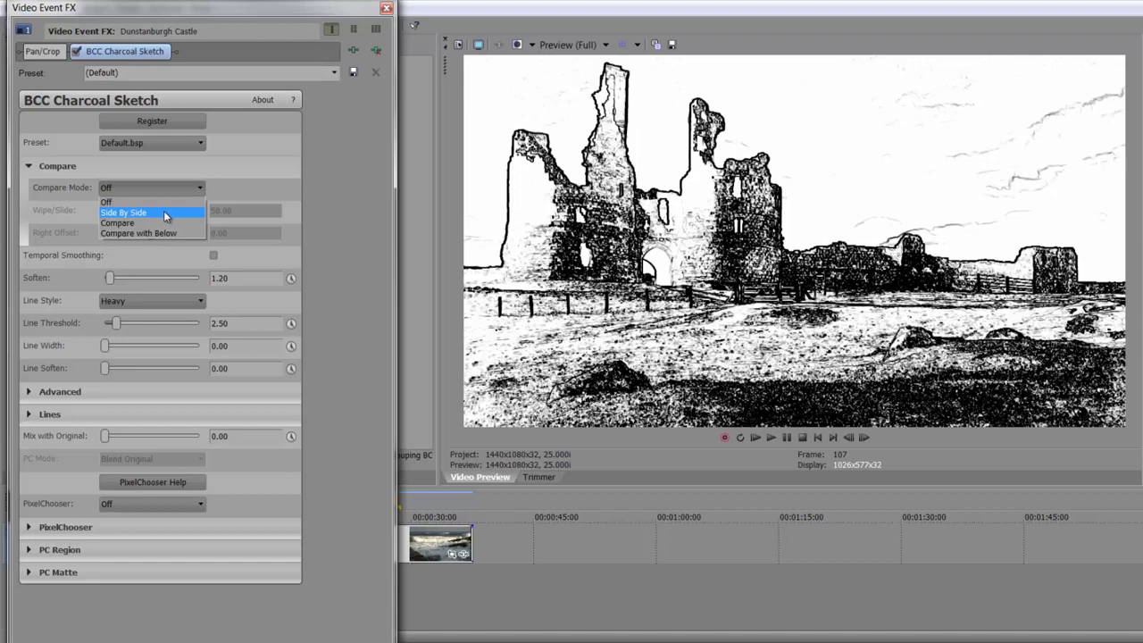
click(165, 214)
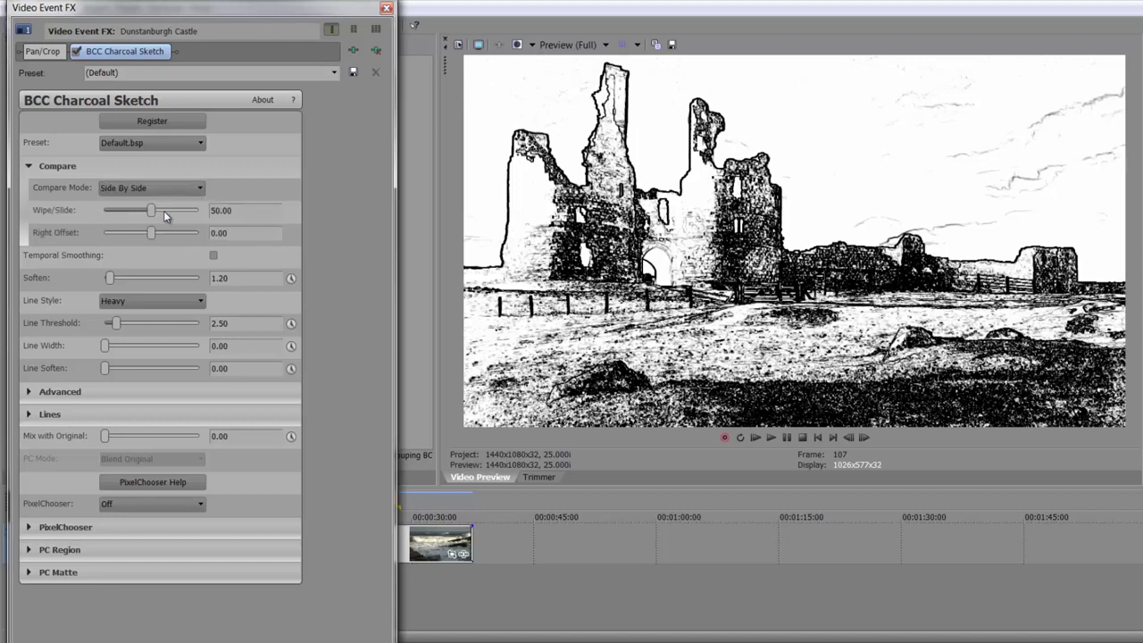
mouse_move(151, 210)
mouse_down()
mouse_move(162, 210)
mouse_move(160, 231)
mouse_move(151, 210)
mouse_up()
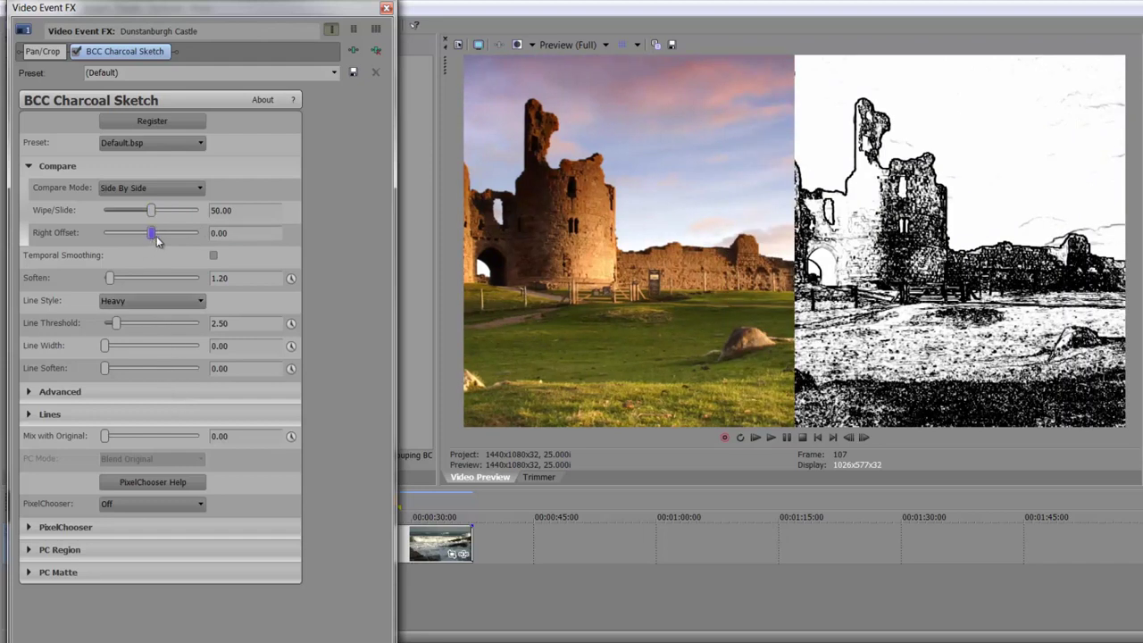
drag(157, 241, 129, 248)
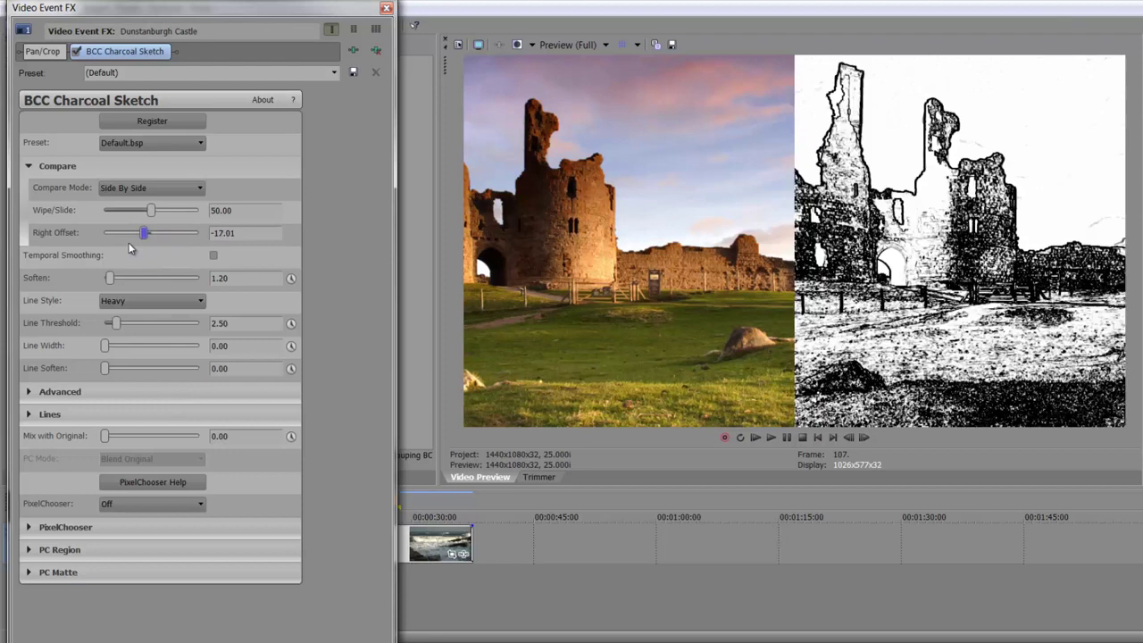
drag(130, 248, 158, 246)
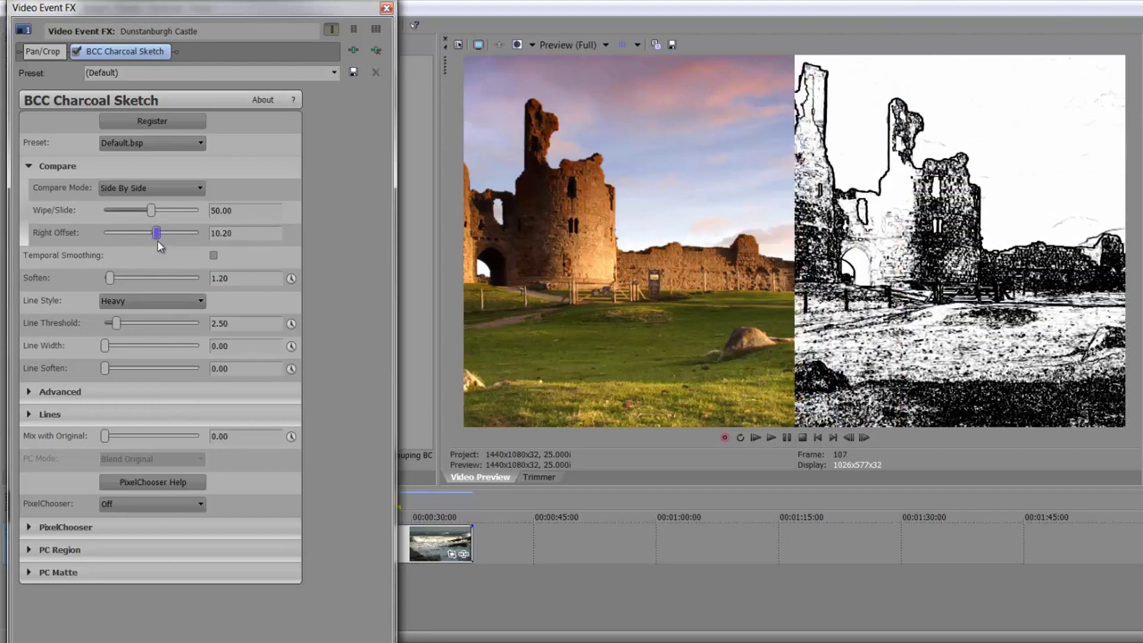
double_click(157, 241)
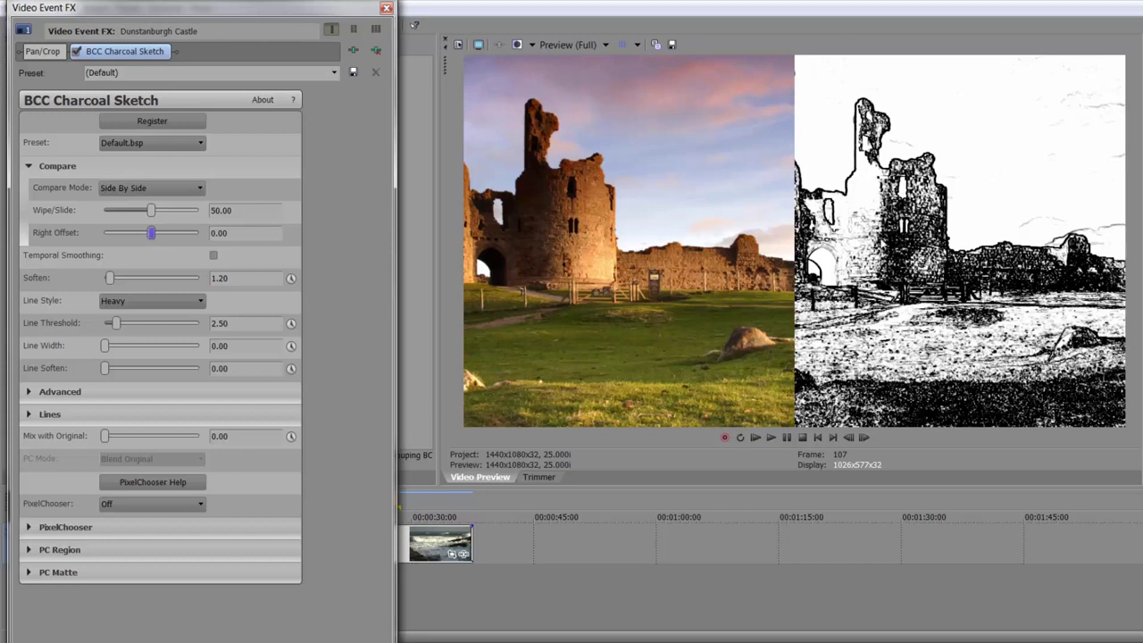
click(191, 188)
click(185, 202)
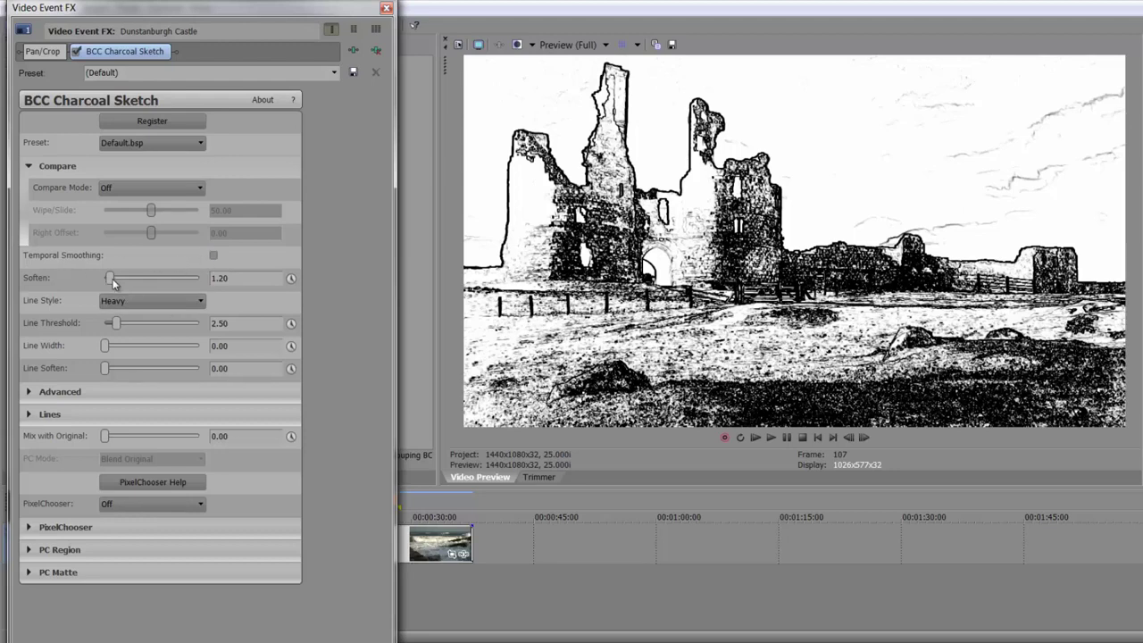
Try Soften and Medium/Light line styles, then reset softening to 1.20 and Line Style to Heavy.
drag(111, 279, 171, 279)
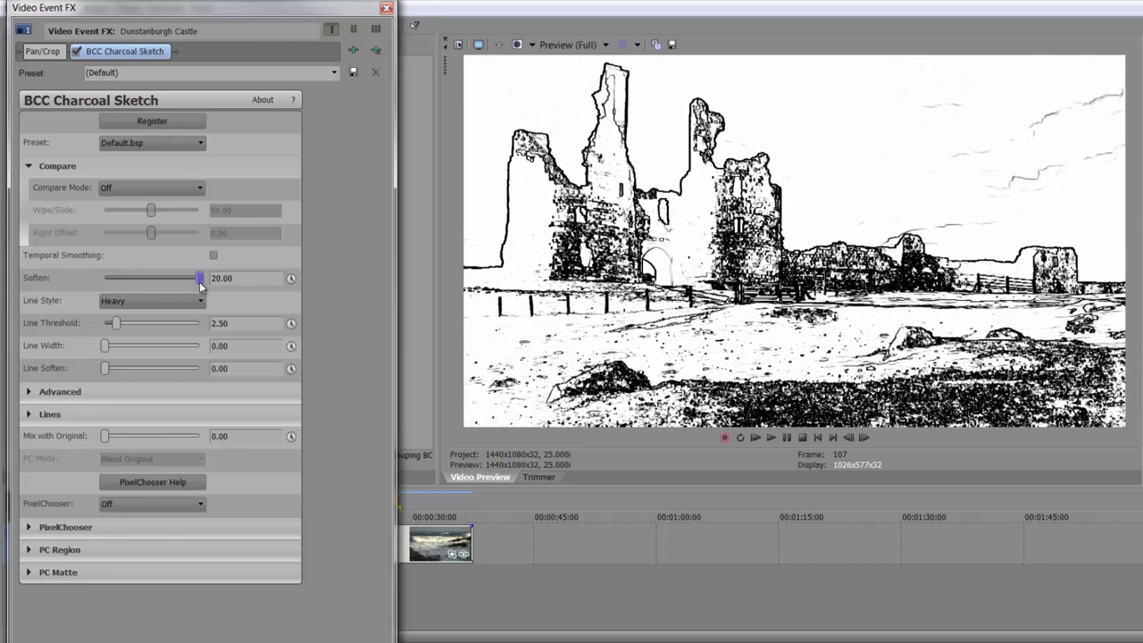
drag(197, 284, 109, 279)
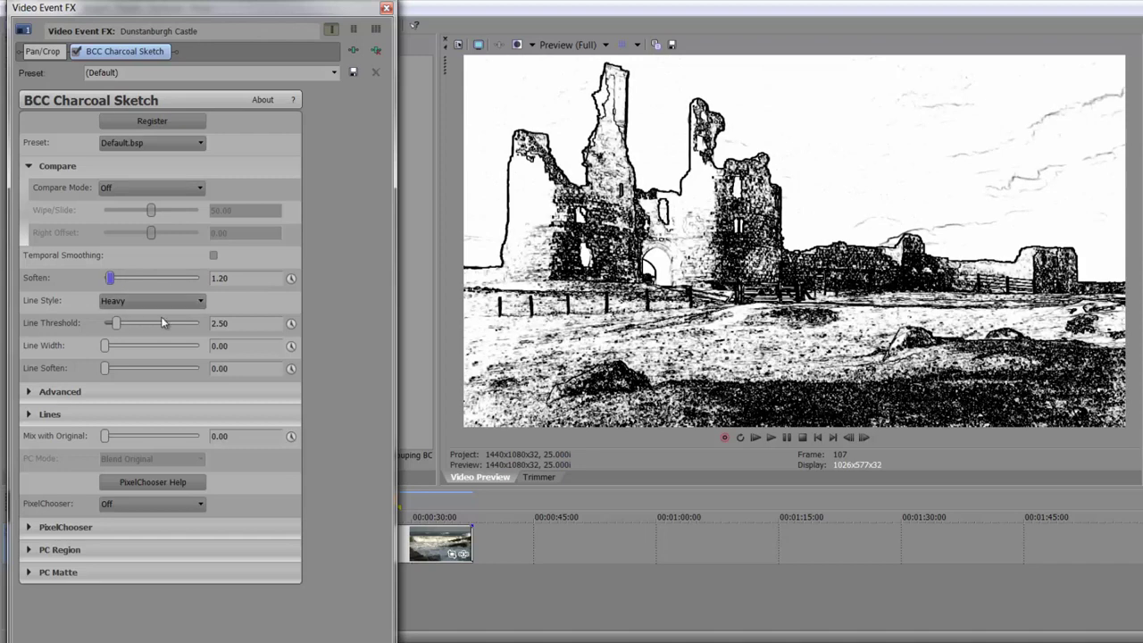
click(158, 304)
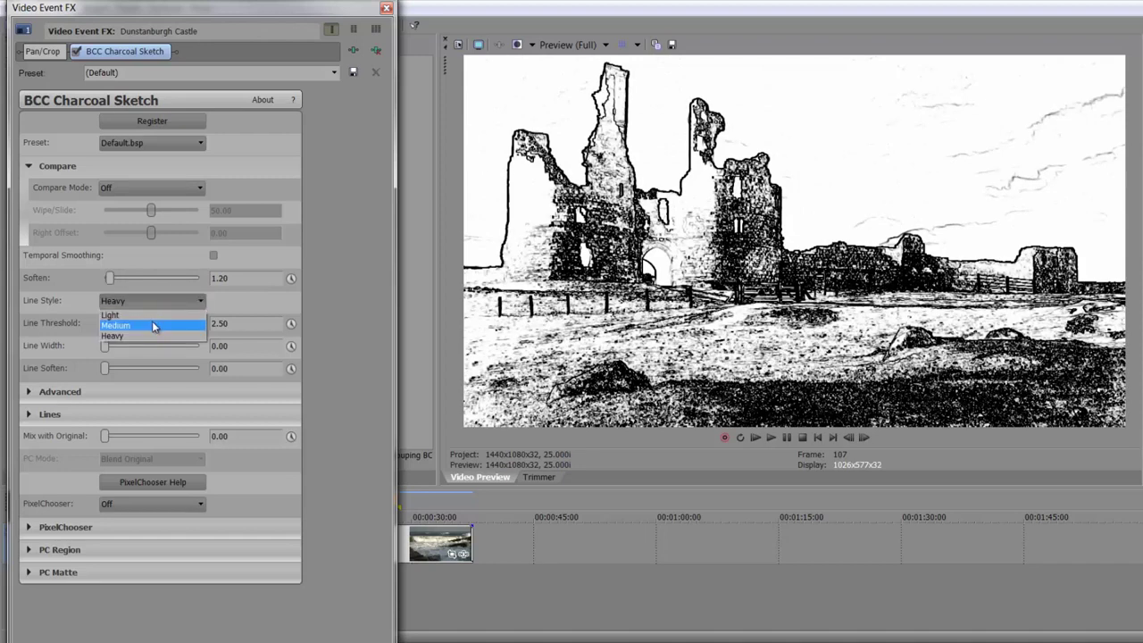
click(151, 321)
click(158, 300)
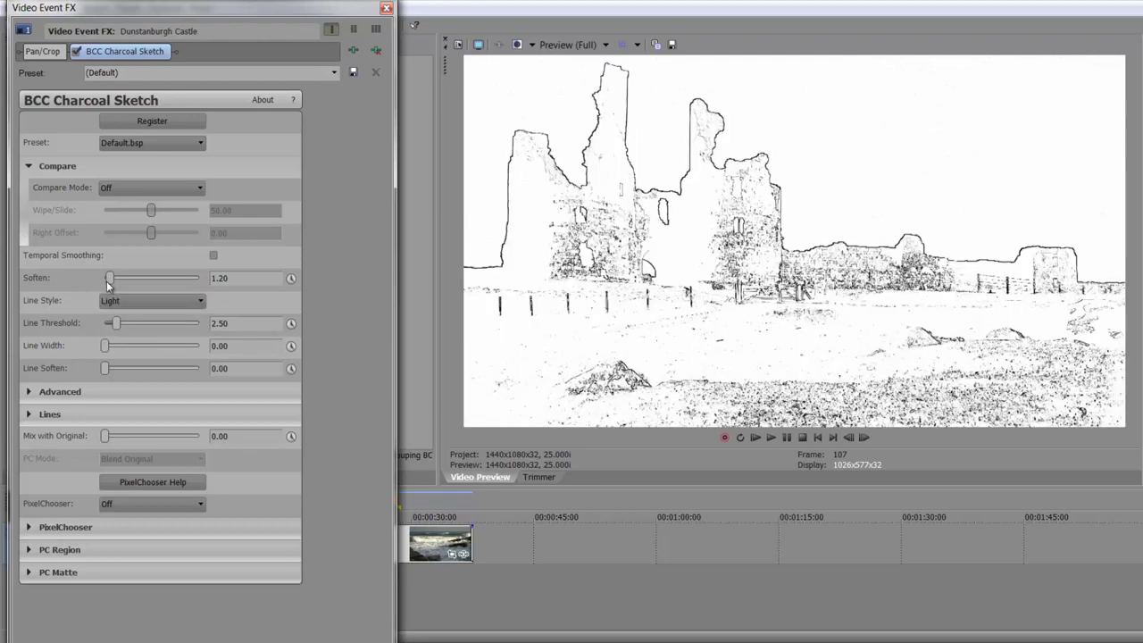
drag(108, 278, 184, 285)
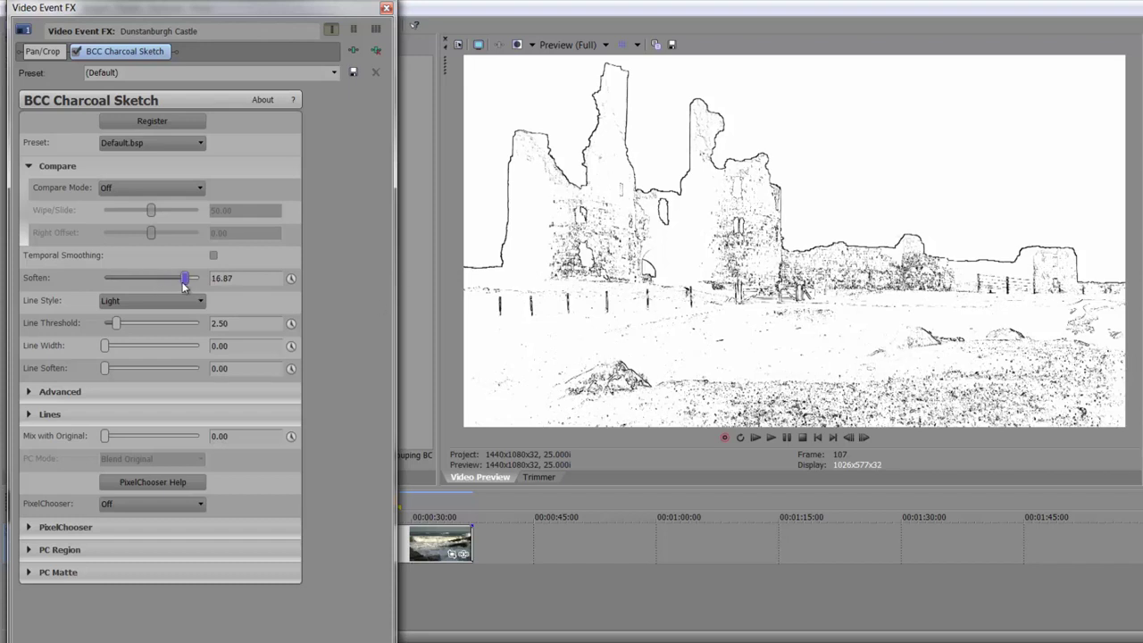
double_click(184, 283)
click(176, 298)
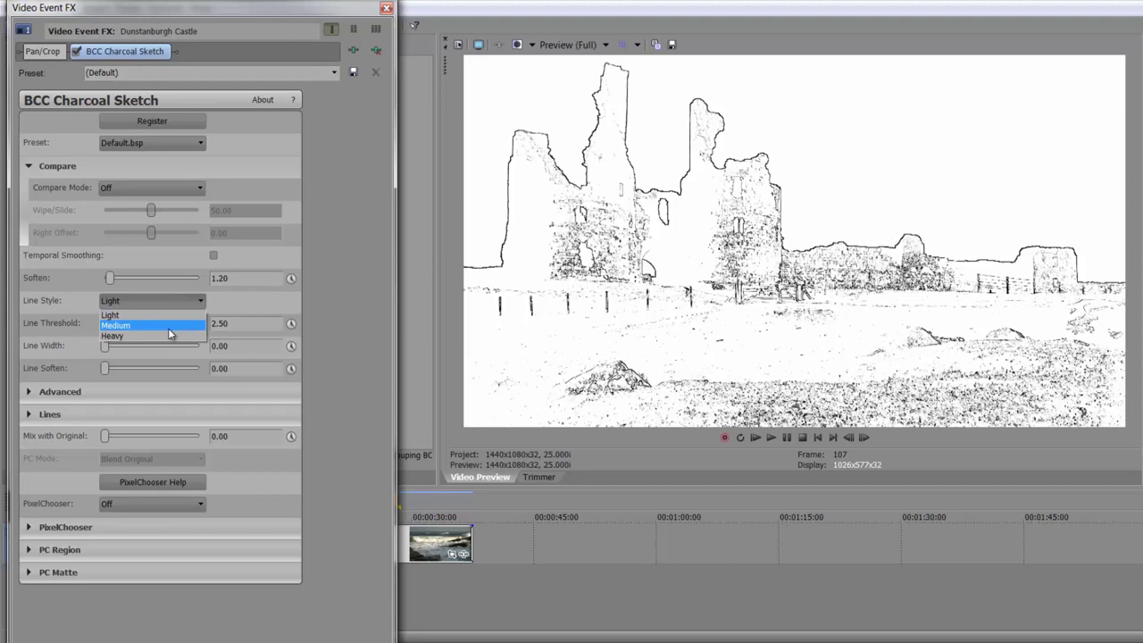
click(168, 337)
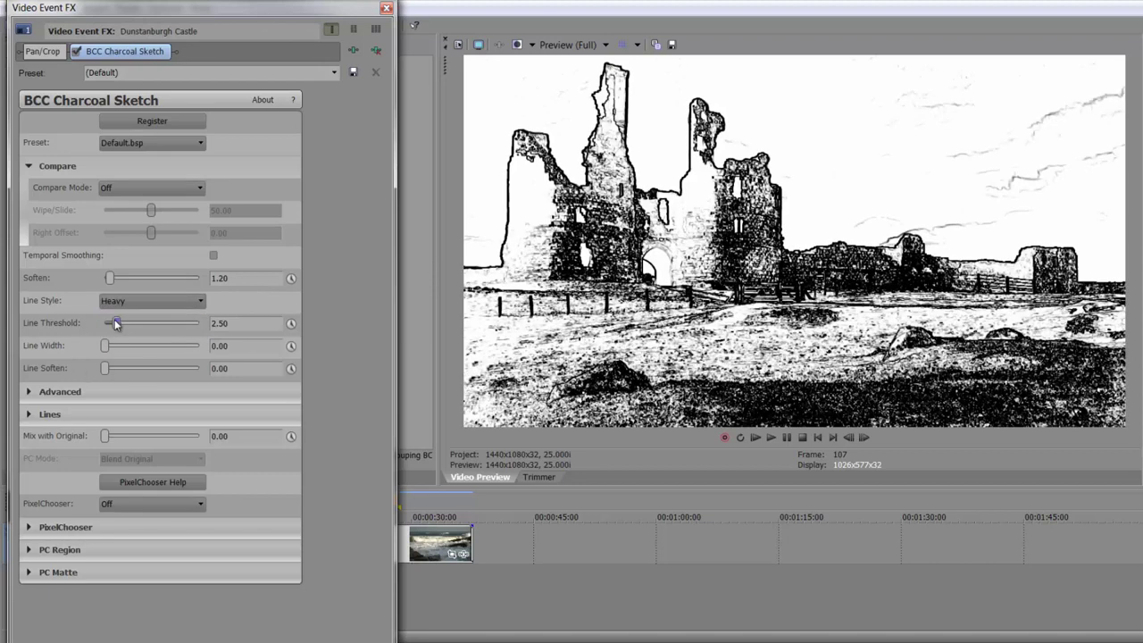
Set Line Threshold to 1.91 and Line Soften to 3.47.
drag(115, 318, 160, 323)
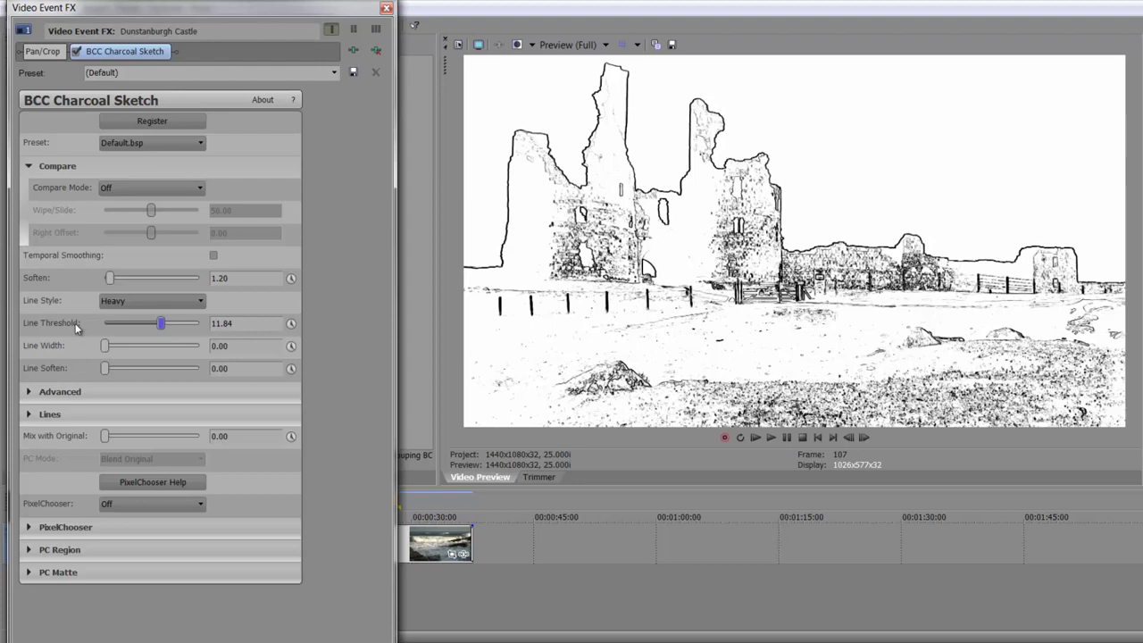
mouse_move(161, 323)
mouse_down()
mouse_move(189, 324)
mouse_move(112, 325)
mouse_up()
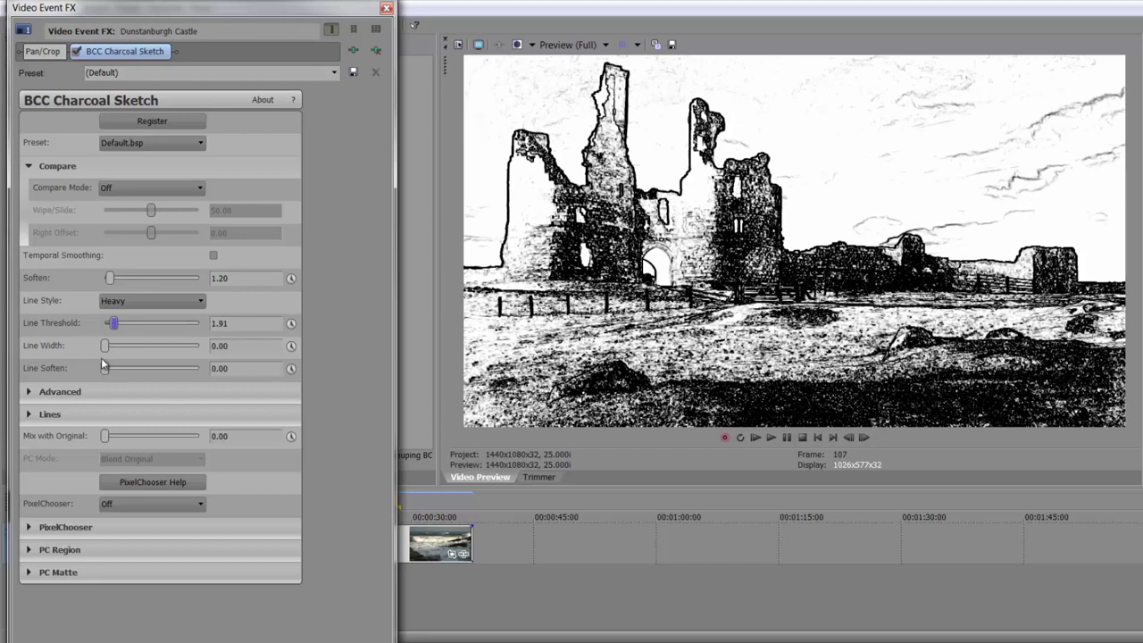
mouse_move(106, 345)
mouse_down()
mouse_move(164, 352)
mouse_move(90, 357)
mouse_move(150, 376)
mouse_move(135, 380)
mouse_up()
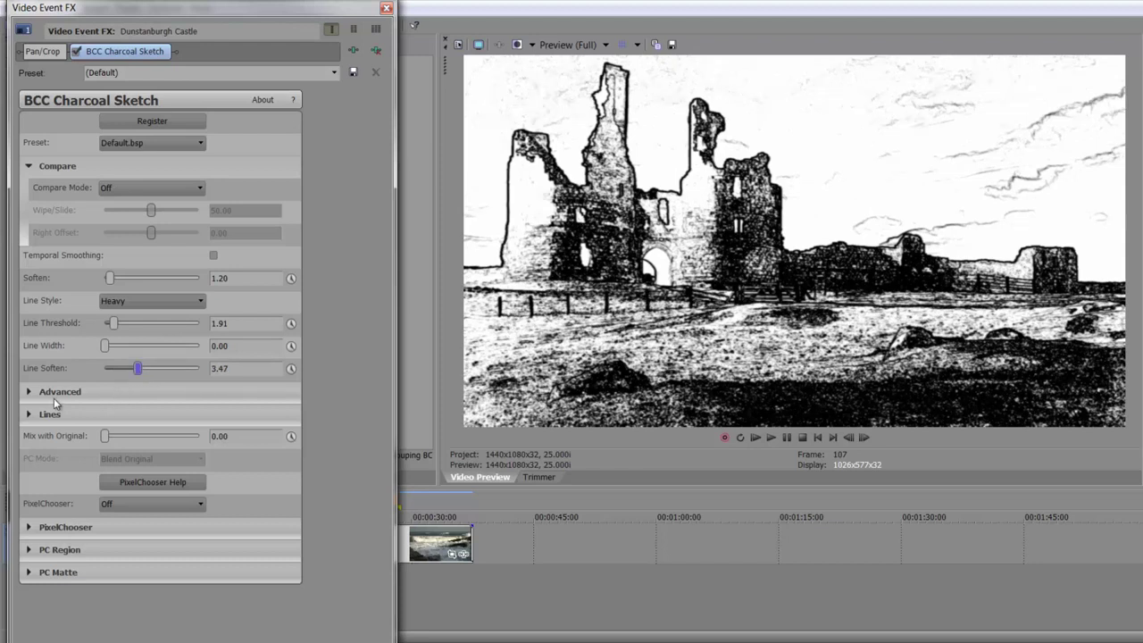
Raise Boost Contrast to about 37 and trial red, then navy, sketch line colours.
click(25, 396)
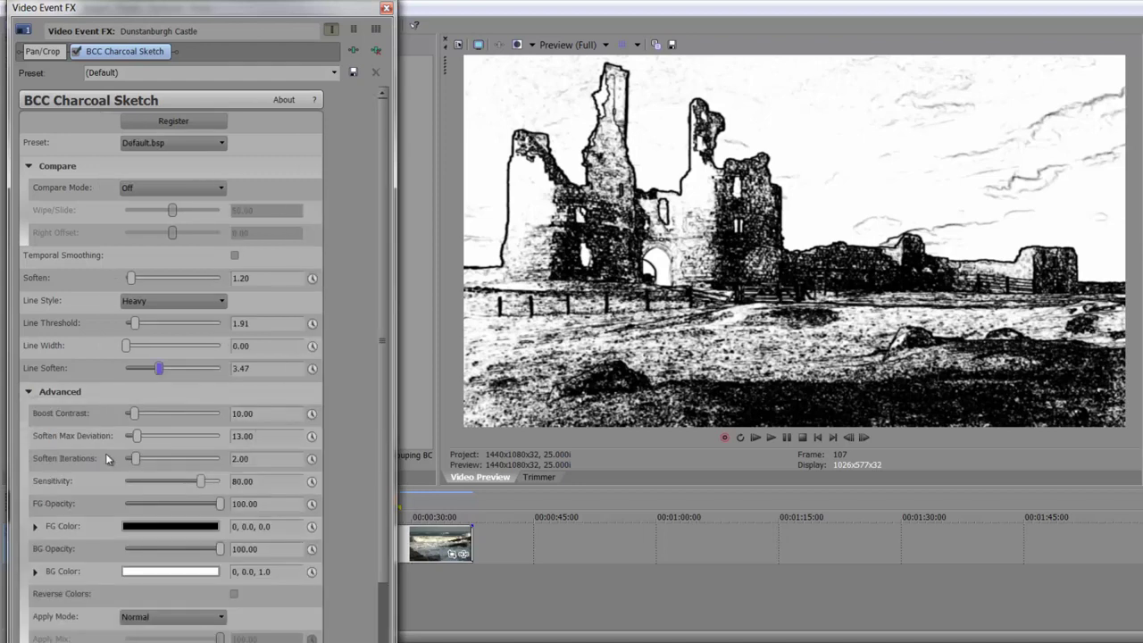
drag(136, 413, 160, 413)
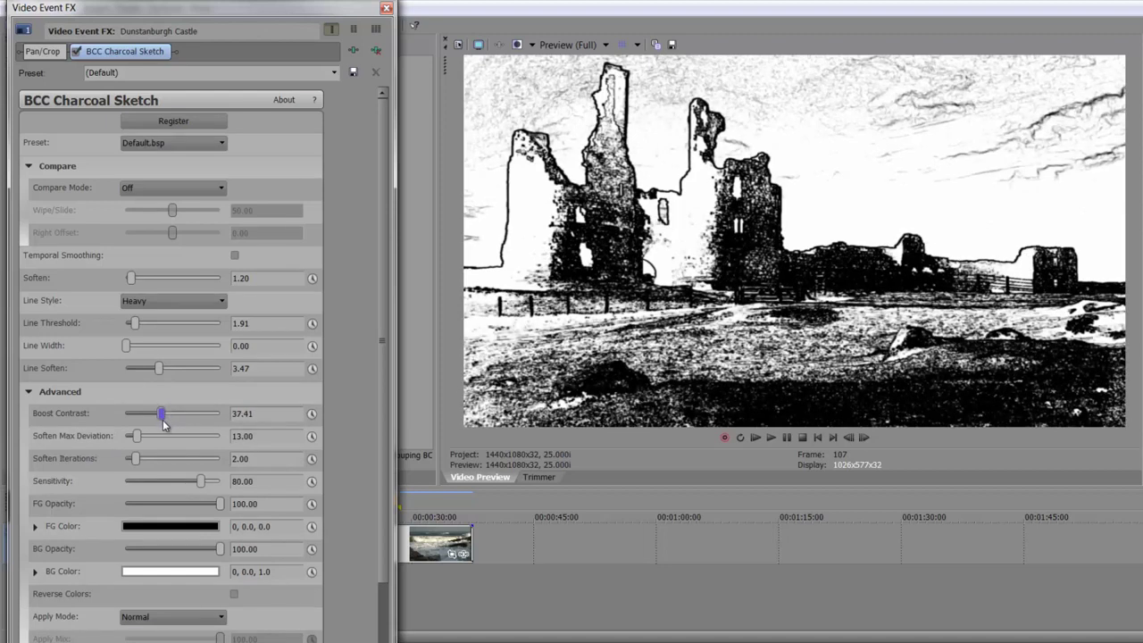
click(162, 531)
click(143, 527)
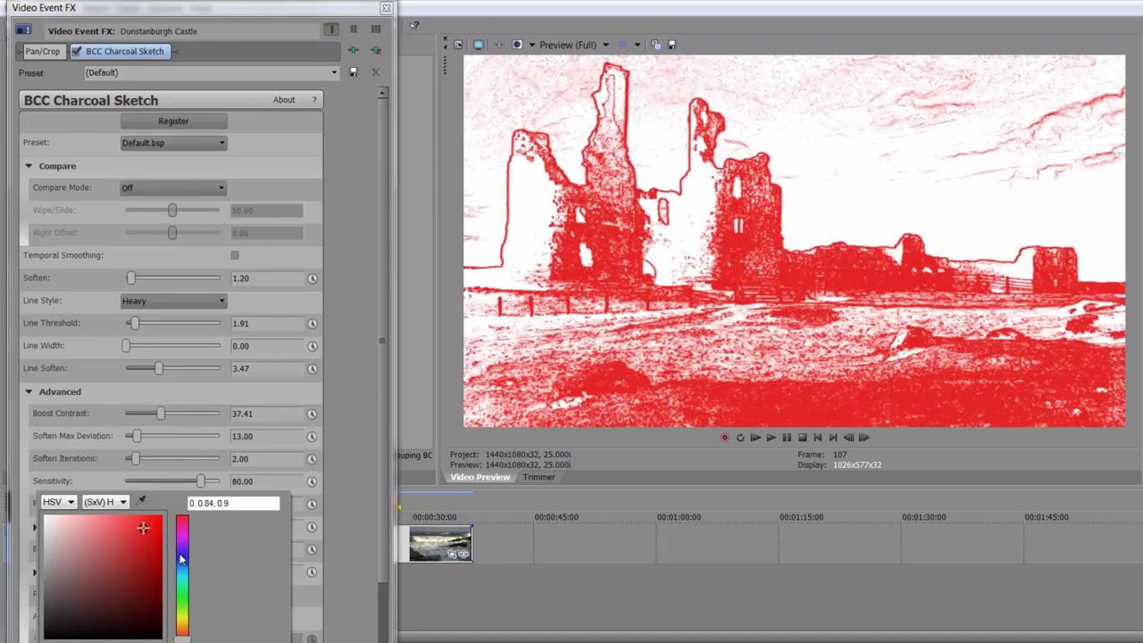
click(183, 558)
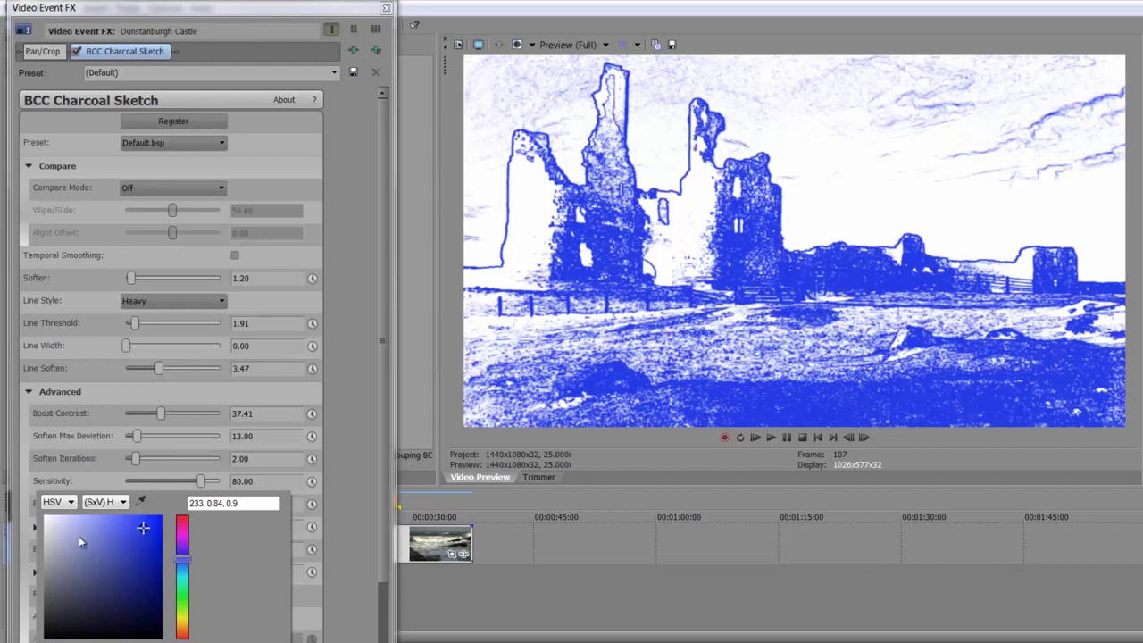
drag(82, 540, 153, 554)
click(150, 557)
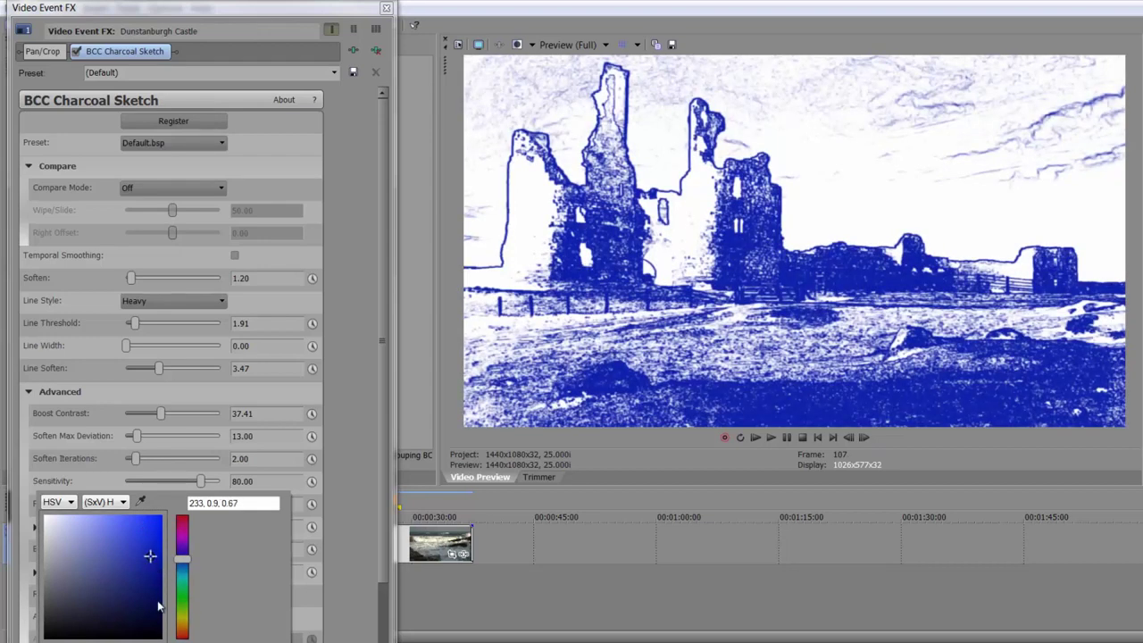
click(160, 587)
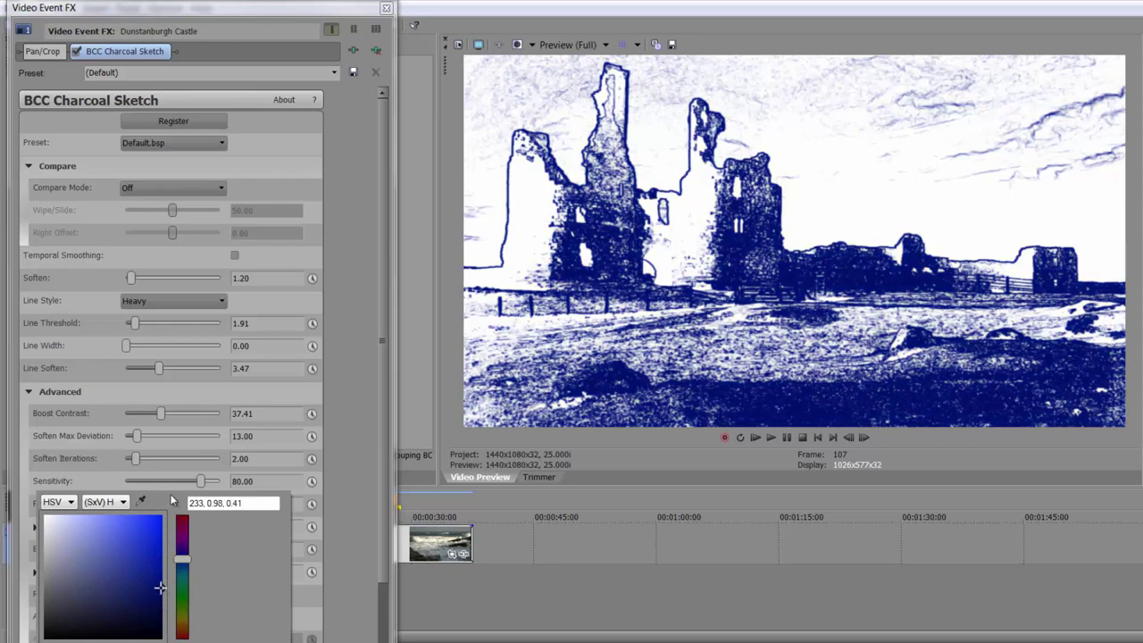
click(81, 485)
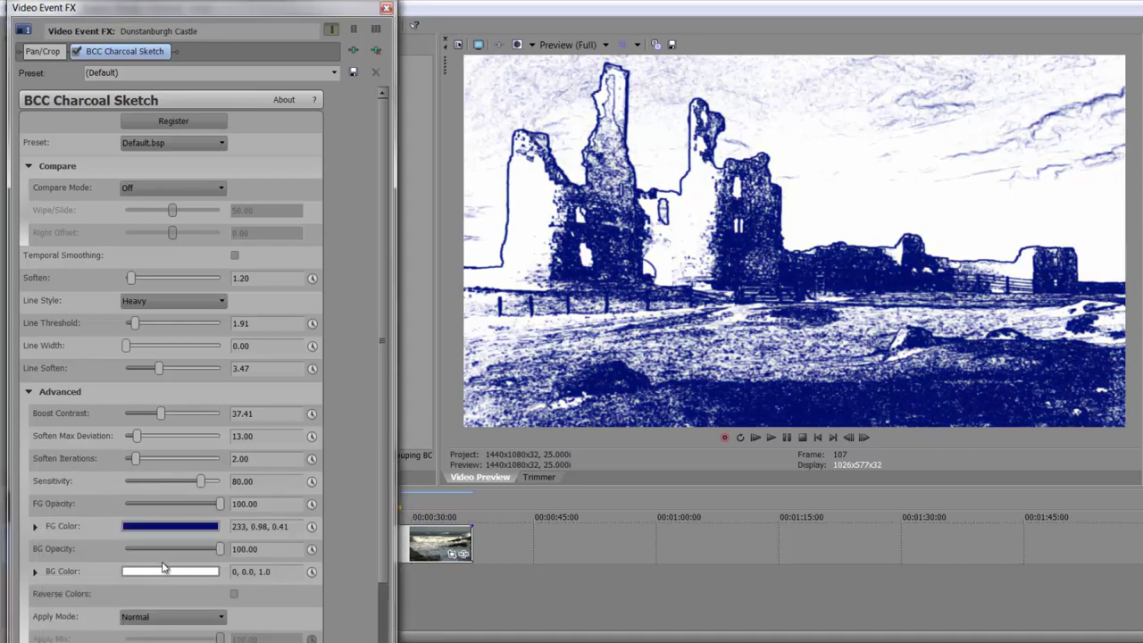
Trial a pale yellow background and Reverse Colors, then return to black lines on white.
click(164, 567)
click(182, 560)
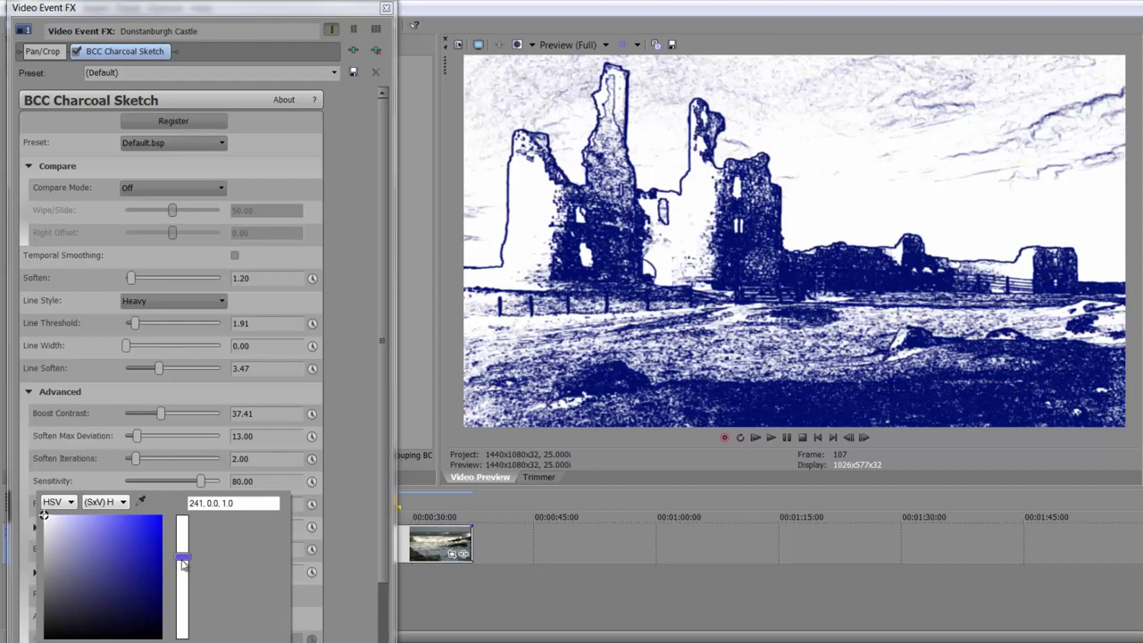
drag(182, 562, 182, 616)
click(84, 525)
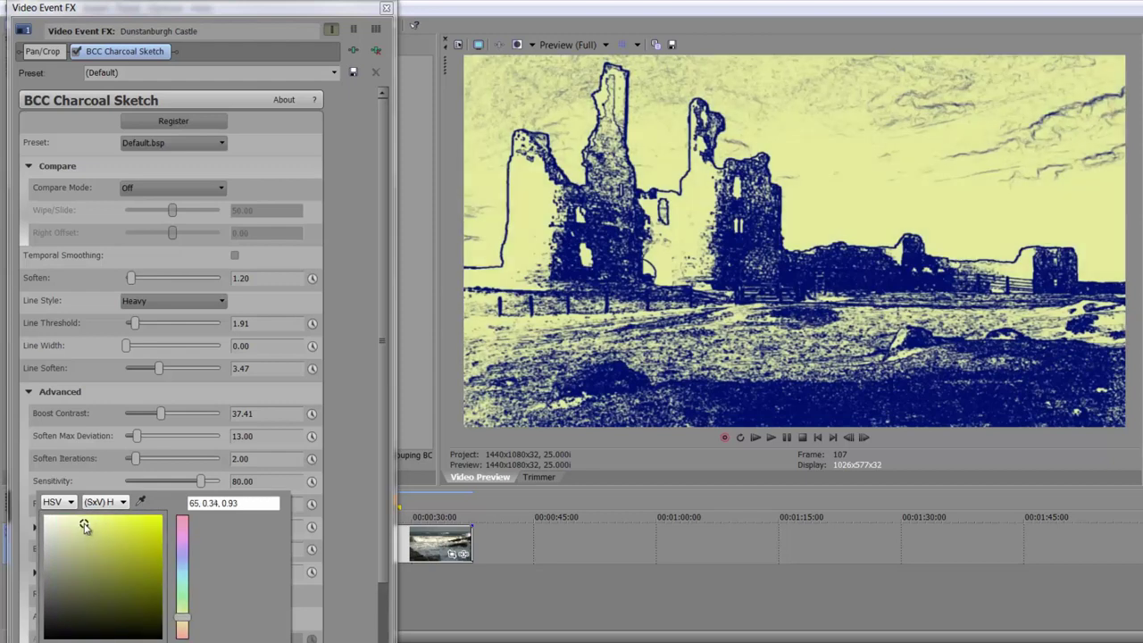
drag(84, 525, 76, 534)
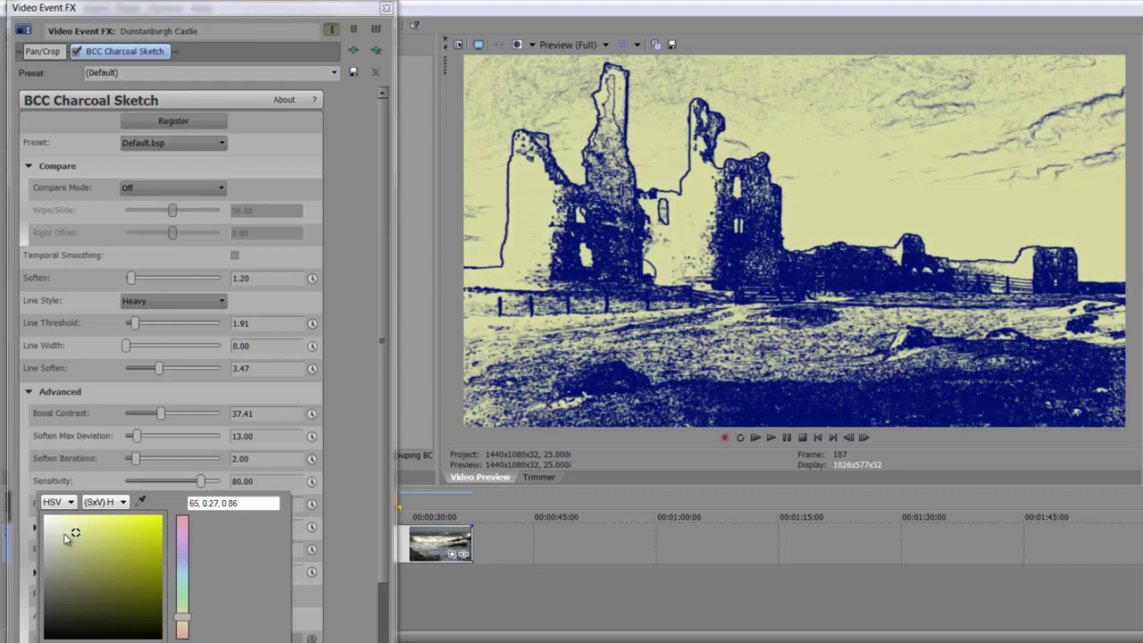
drag(67, 535, 44, 516)
click(165, 634)
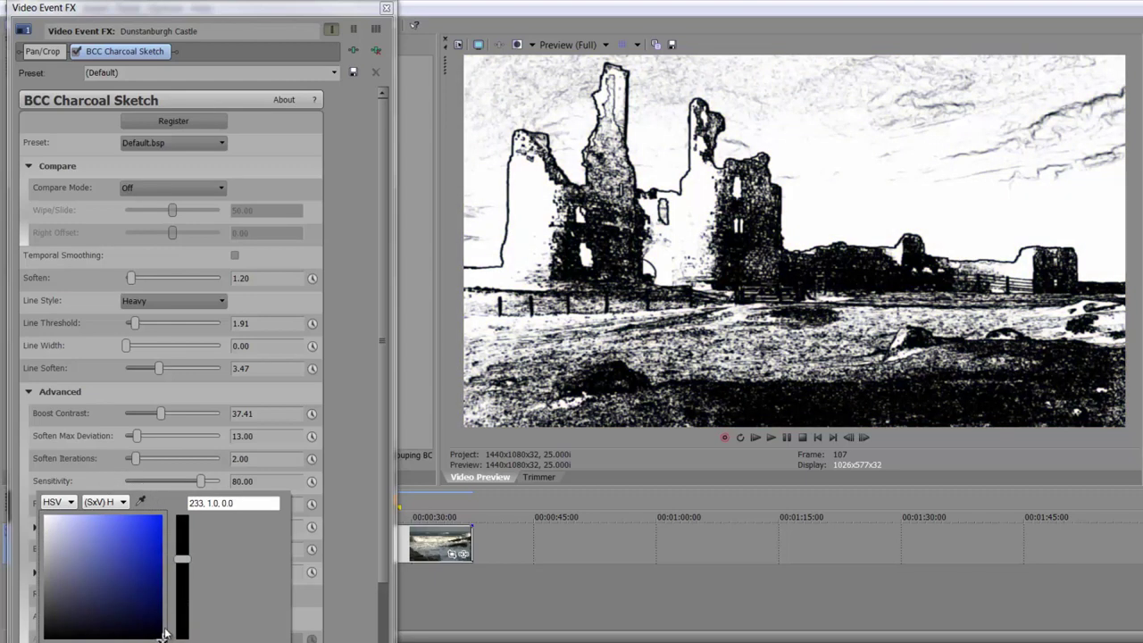
click(114, 483)
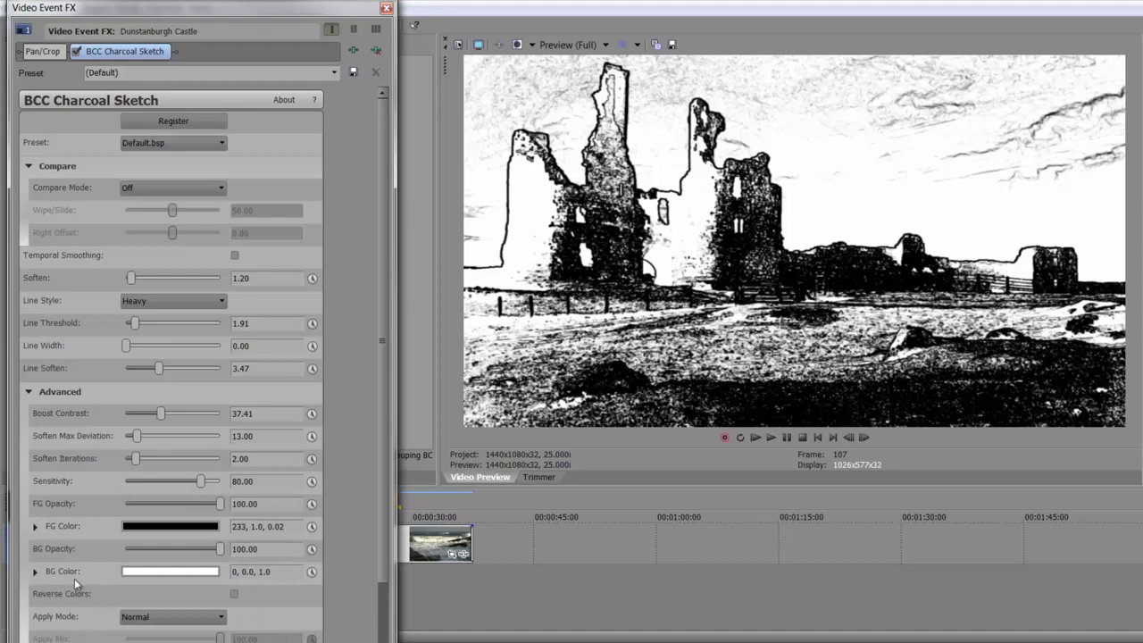
click(233, 595)
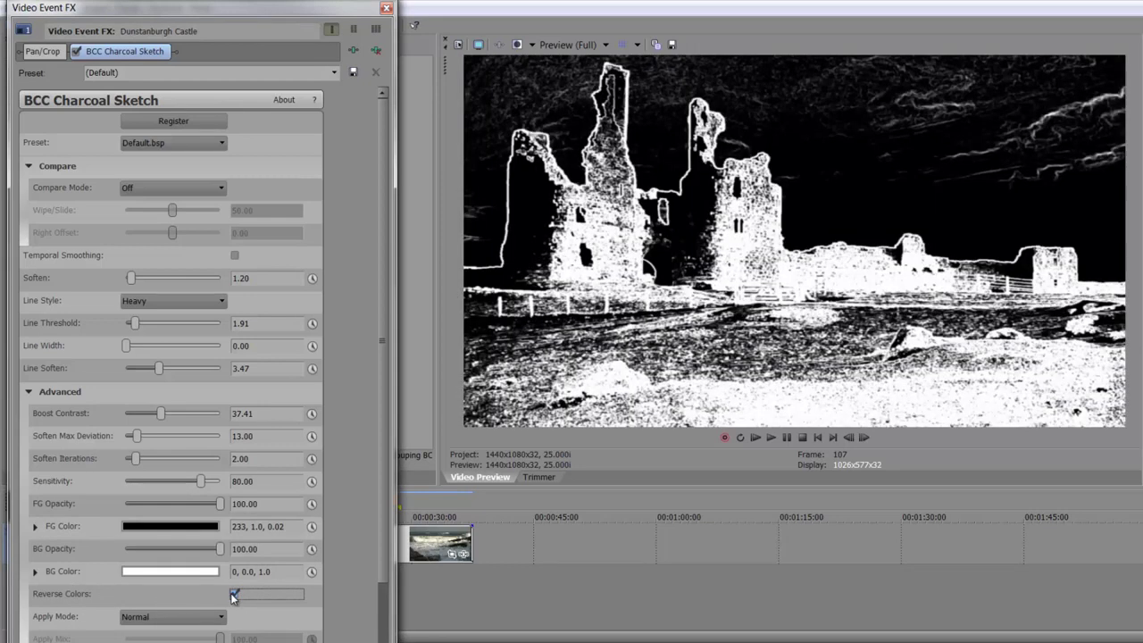
click(233, 595)
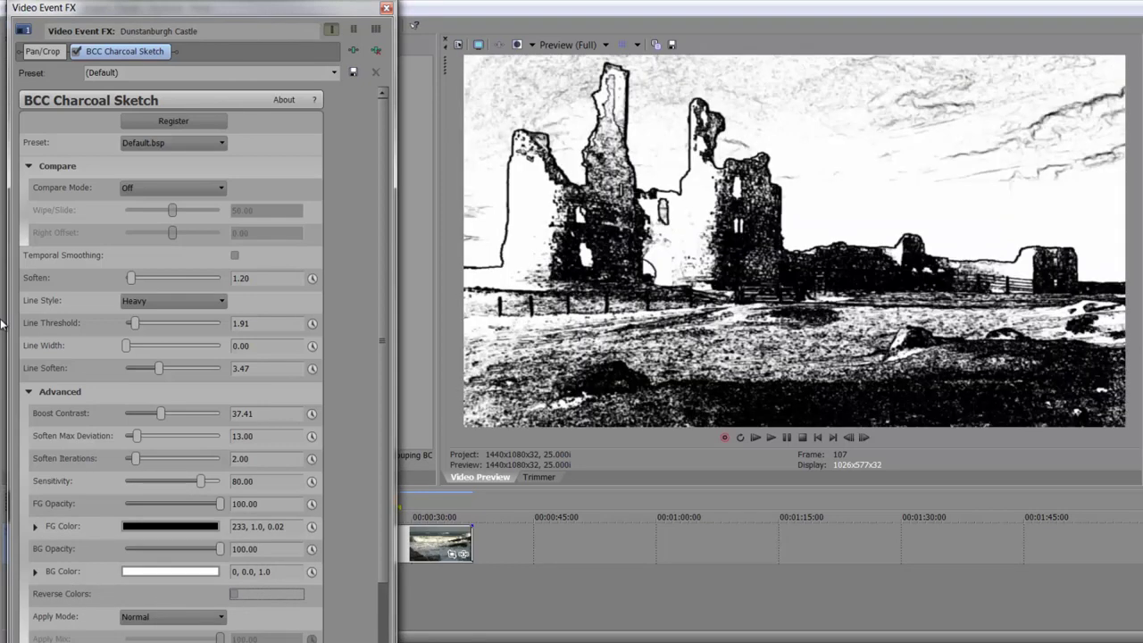
click(29, 392)
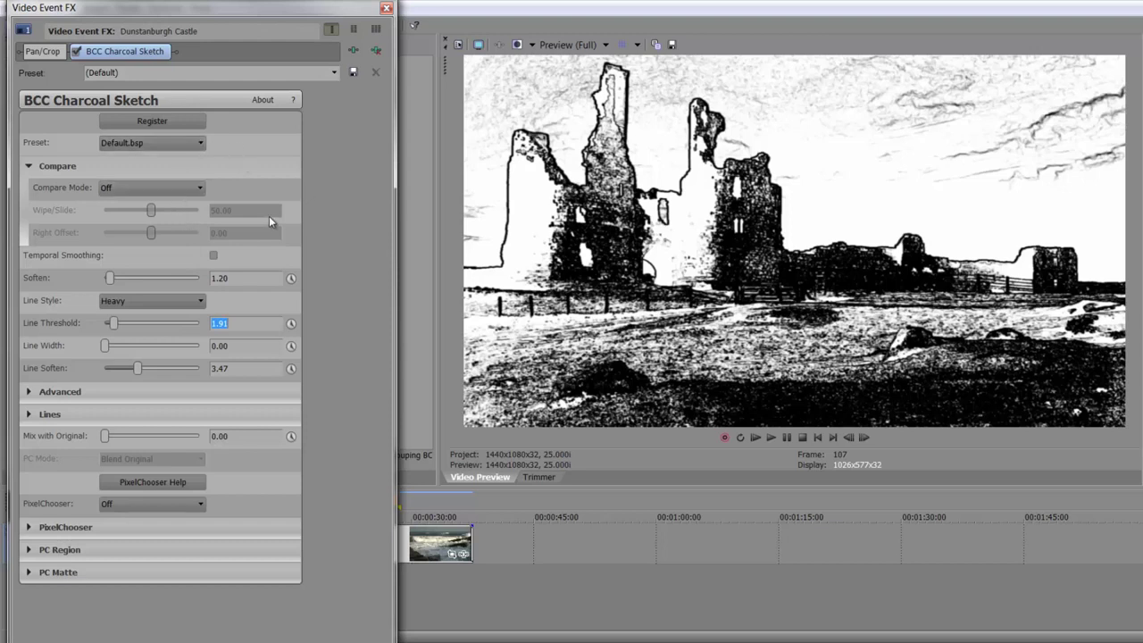
Add BCC Colorize from BCC Color & Tone to the castle's plug-in chain.
click(353, 51)
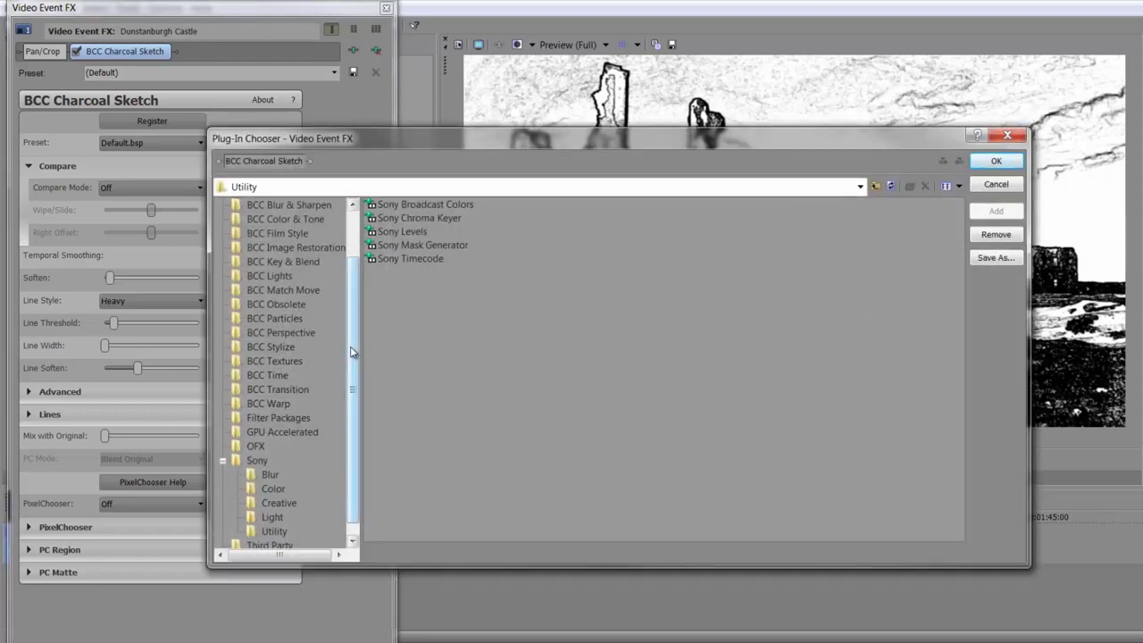
scroll(326, 321, up, 2)
click(312, 276)
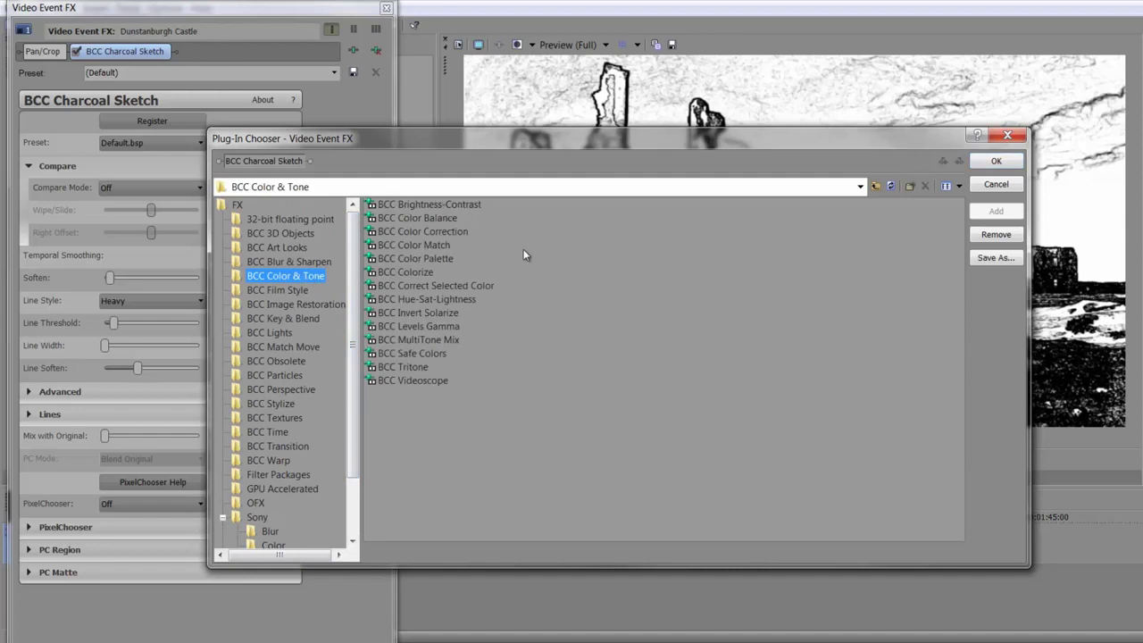
double_click(406, 271)
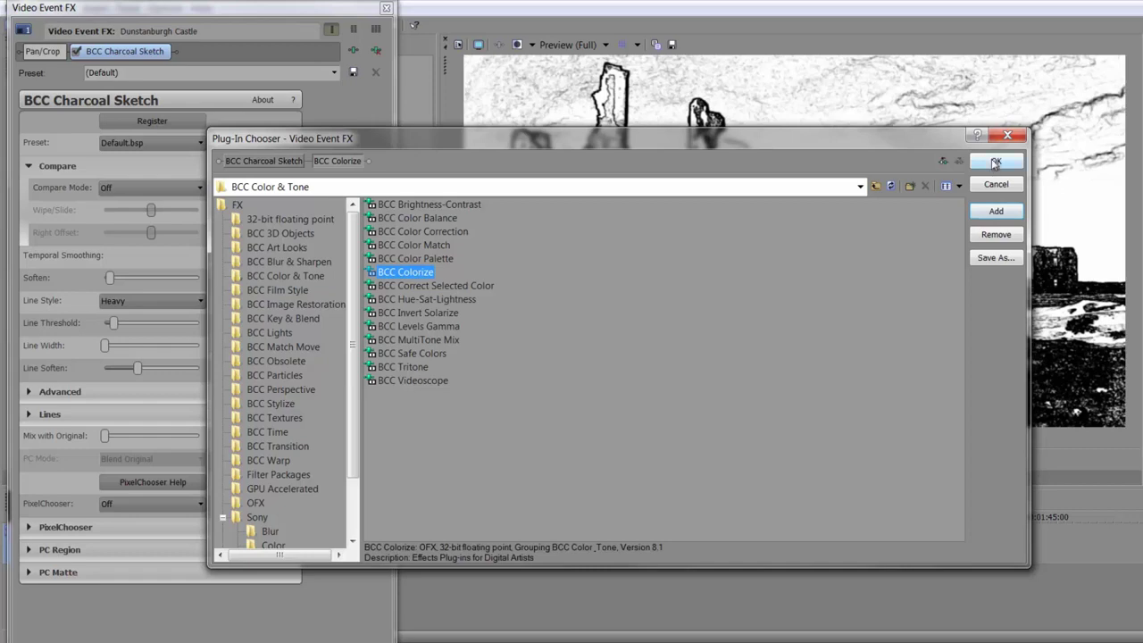
click(994, 163)
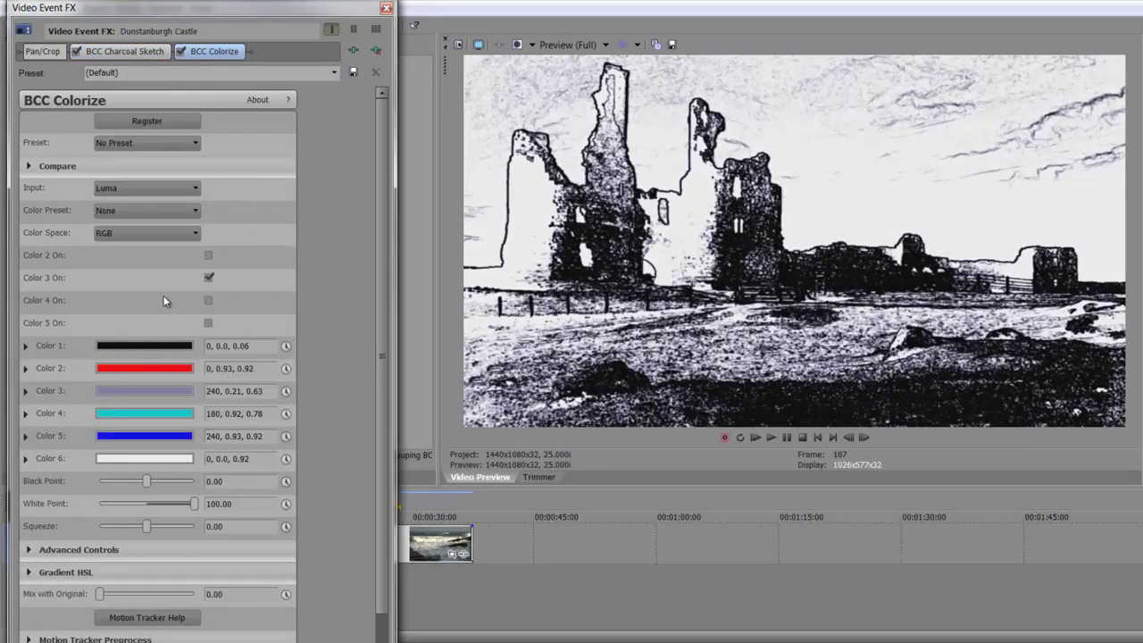
Sample Colorize presets, settle on red-BlueGradTint, and lighten Color 2 to soft pink.
click(170, 145)
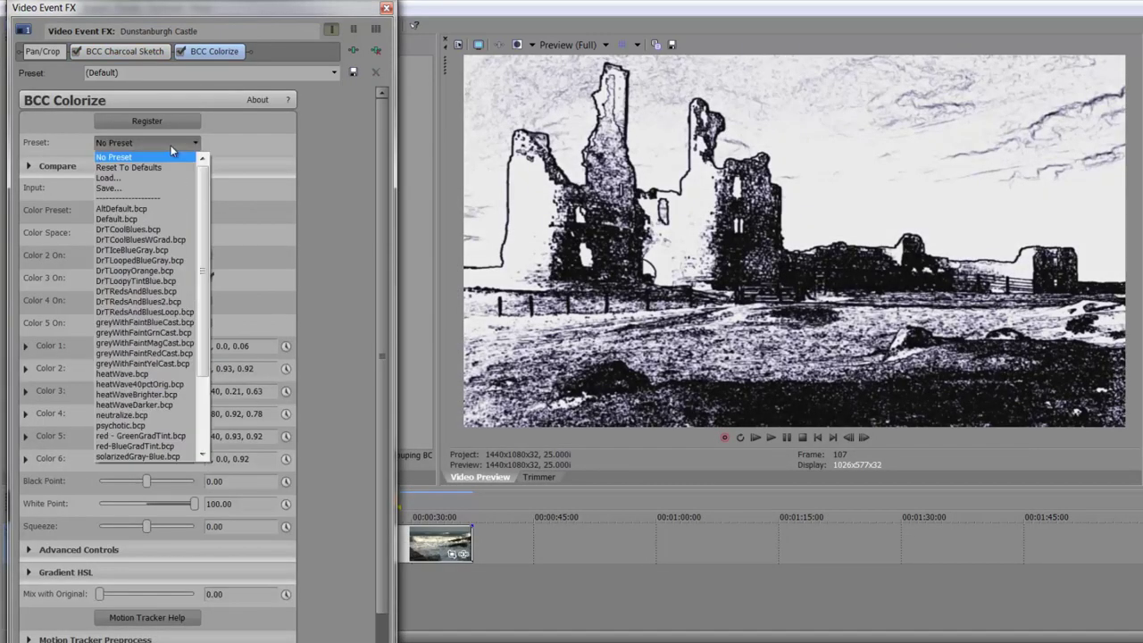
click(143, 251)
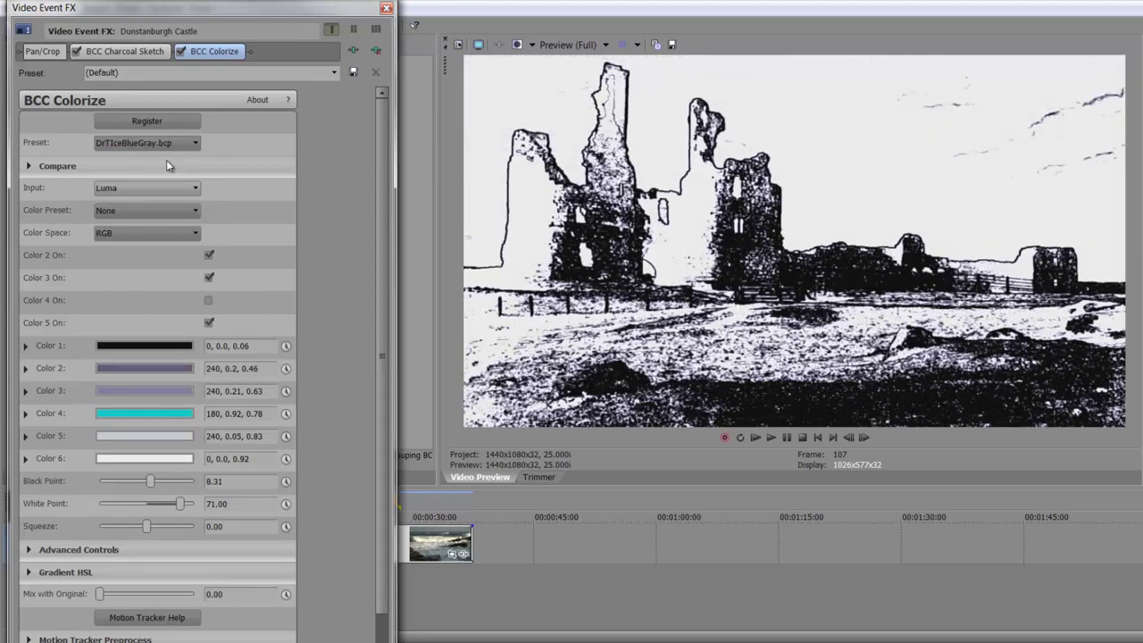
click(161, 143)
click(144, 395)
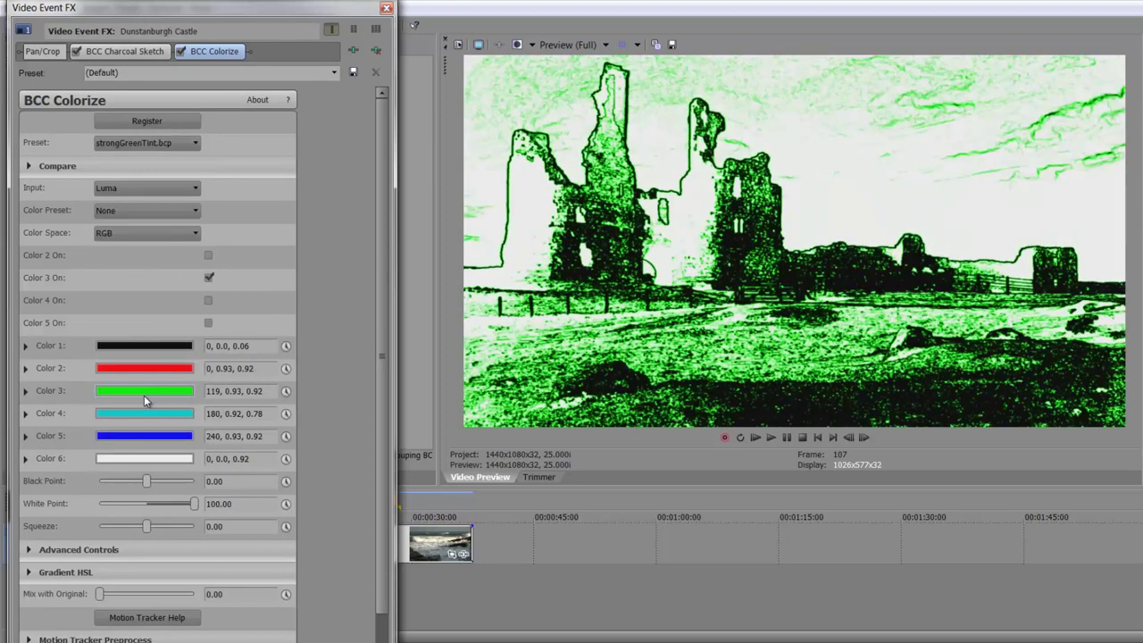
click(171, 144)
click(153, 350)
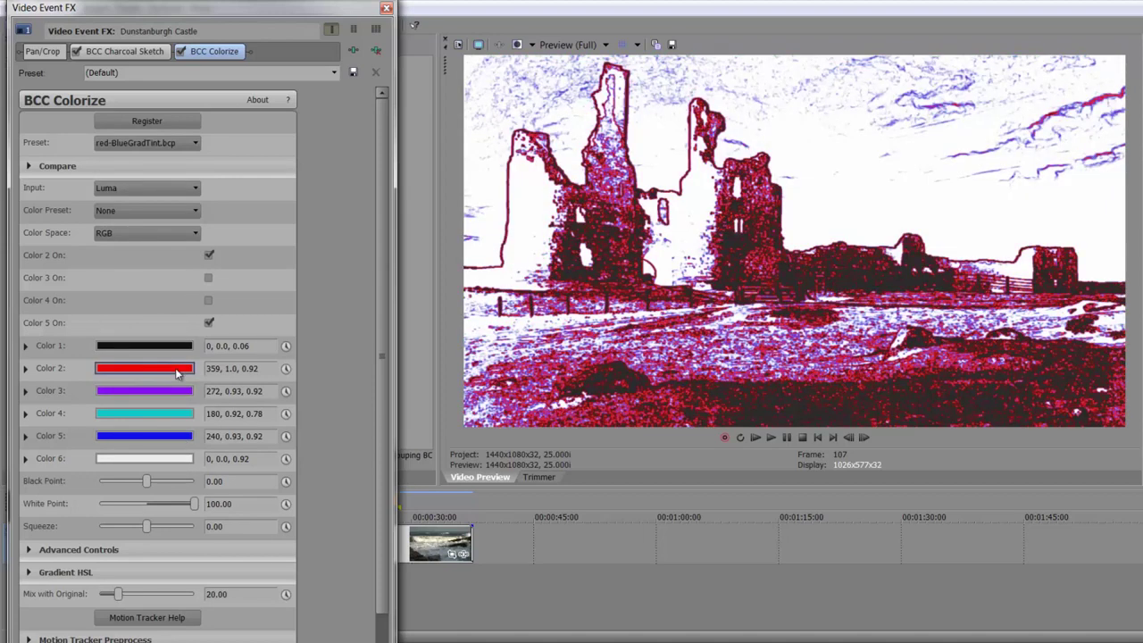
click(177, 373)
click(67, 413)
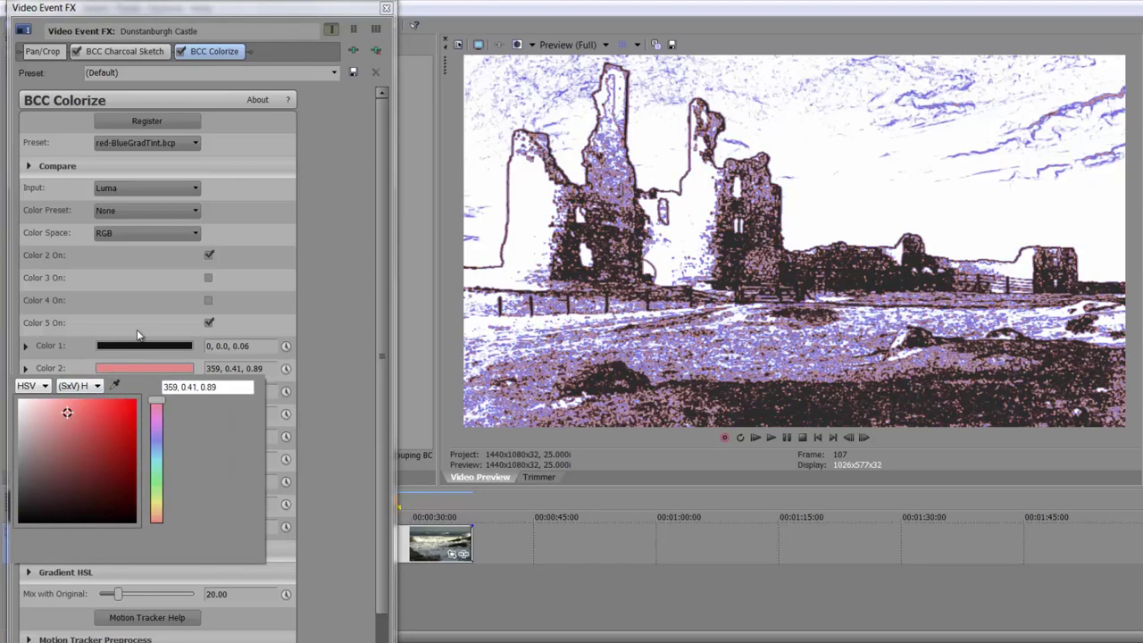
click(67, 360)
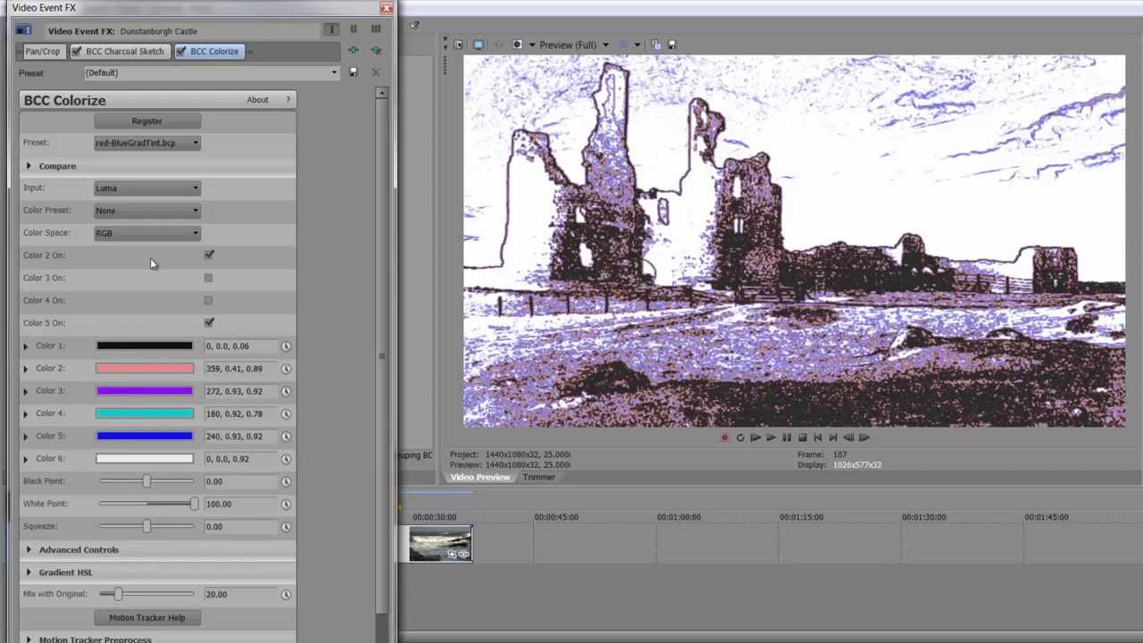
Remove Colorize and Charcoal Sketch, then add BCC Tile Mosaic from BCC Art Looks.
click(376, 53)
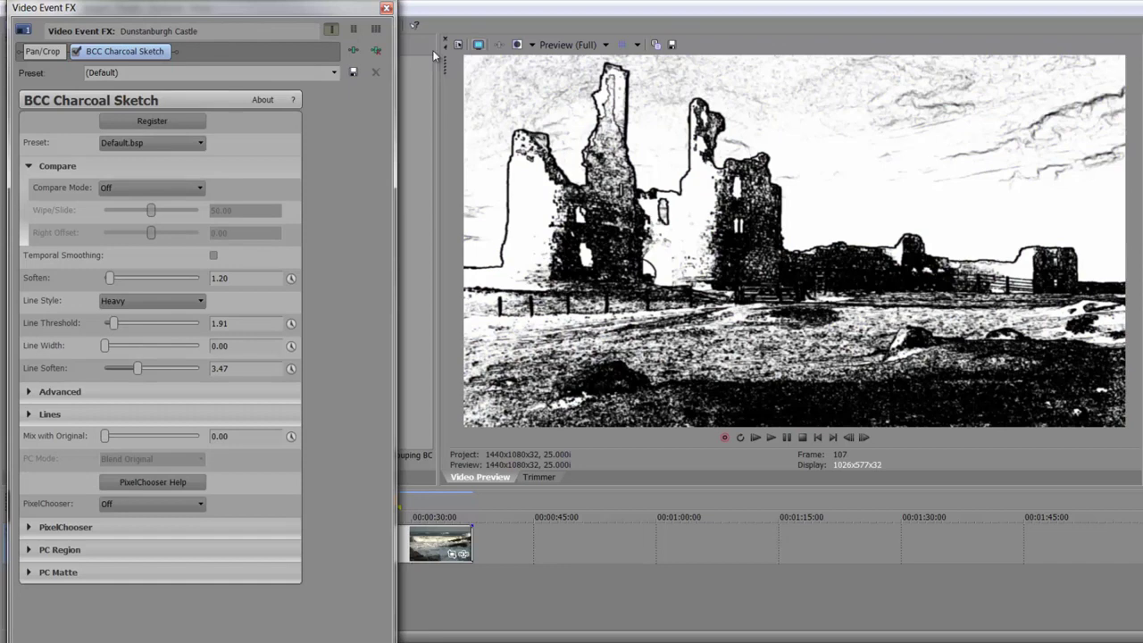
click(379, 52)
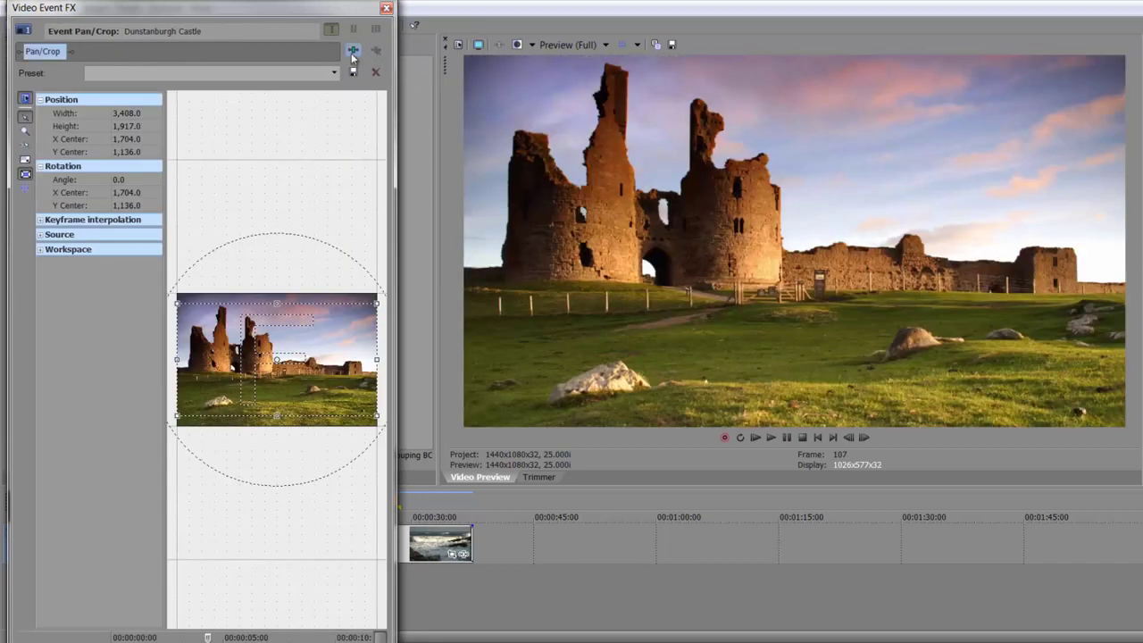
click(353, 51)
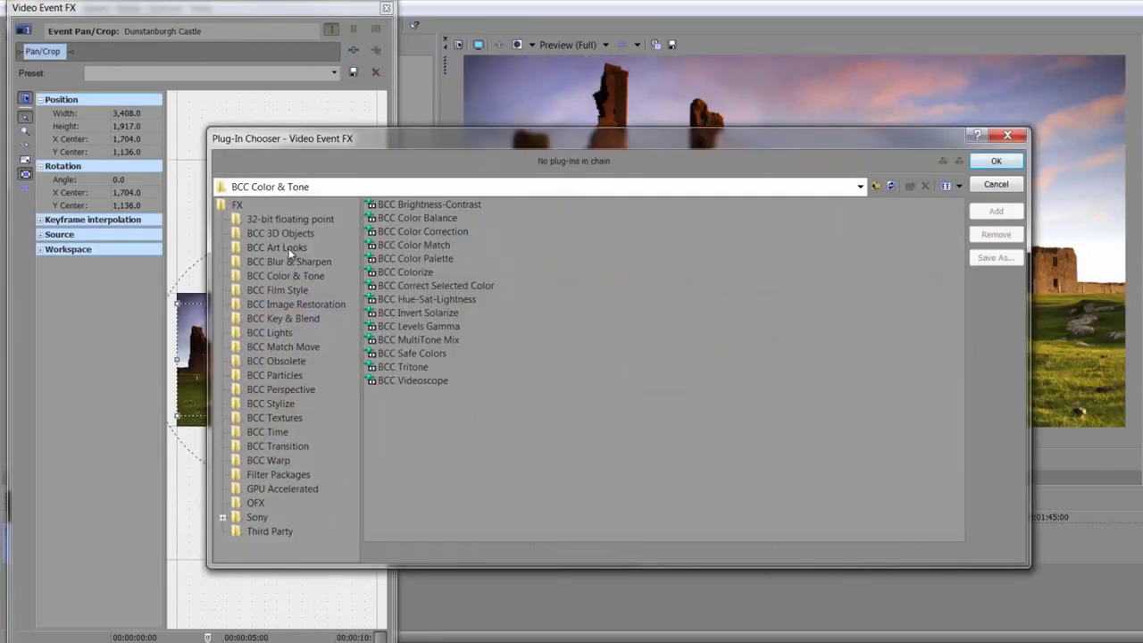
click(289, 249)
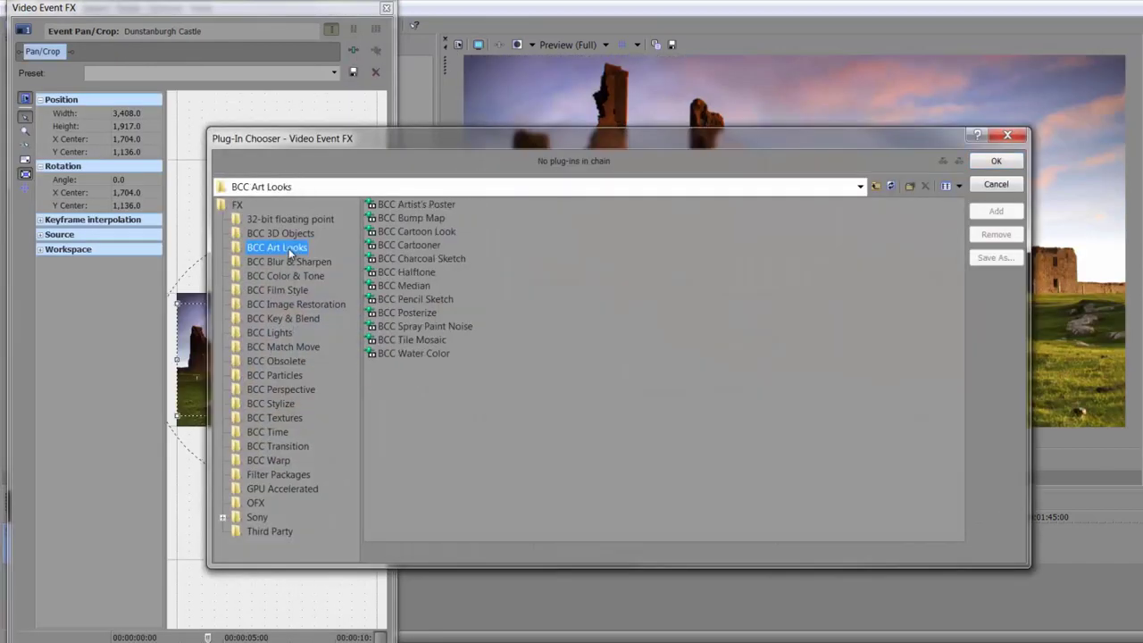
double_click(423, 340)
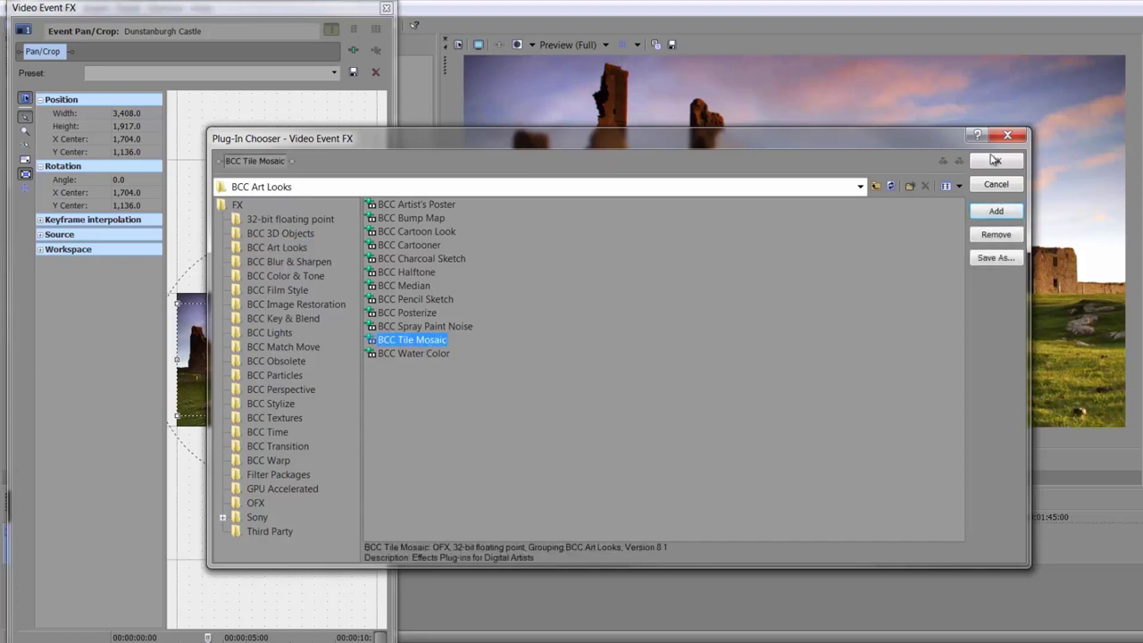
click(997, 161)
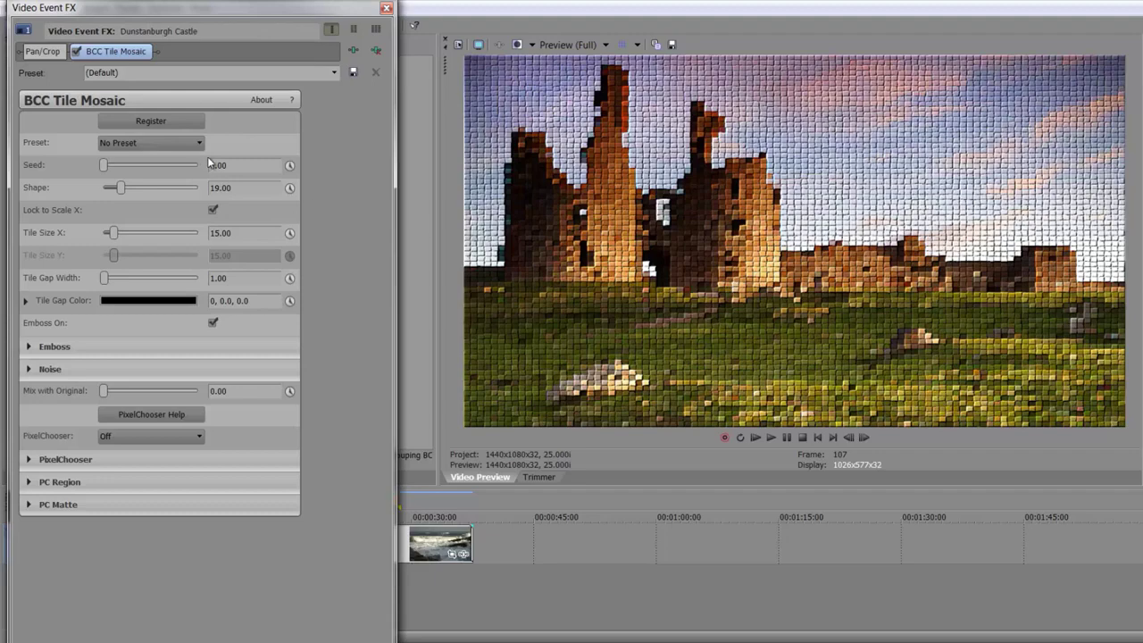
Adjust Tile Mosaic Seed, Shape, Tile Size X/Y and Mix with Original, ending at tile size ~15.76.
mouse_move(104, 165)
mouse_down()
mouse_move(167, 170)
mouse_move(96, 174)
mouse_move(147, 166)
mouse_move(100, 166)
mouse_move(154, 194)
mouse_move(204, 194)
mouse_move(136, 196)
mouse_up()
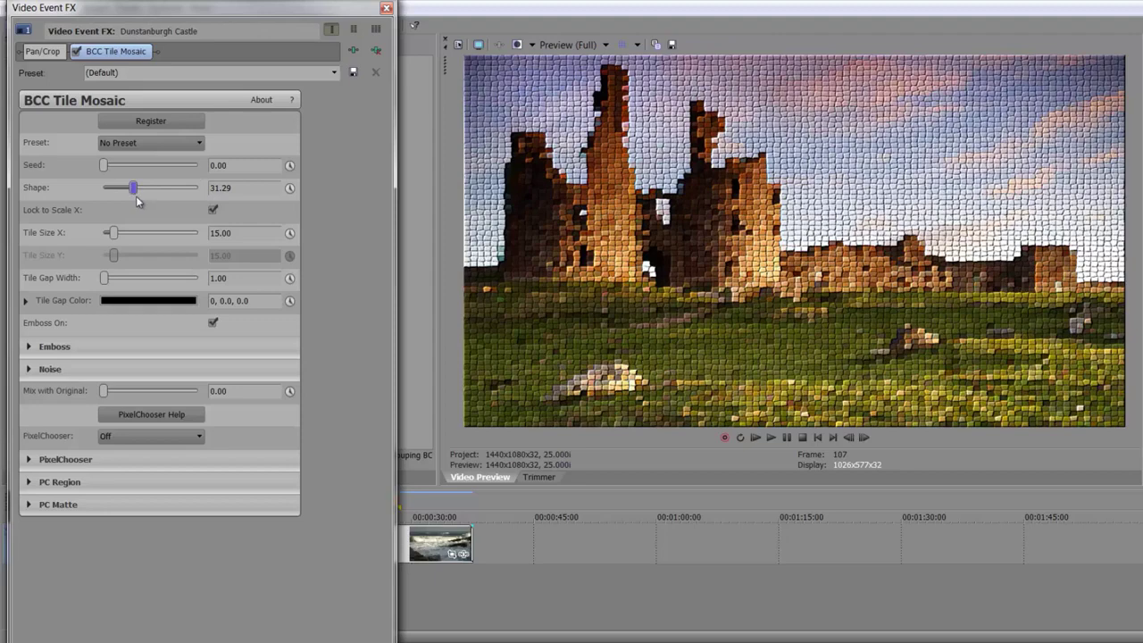
click(136, 201)
mouse_move(114, 233)
mouse_down()
mouse_move(140, 235)
mouse_move(128, 234)
mouse_up()
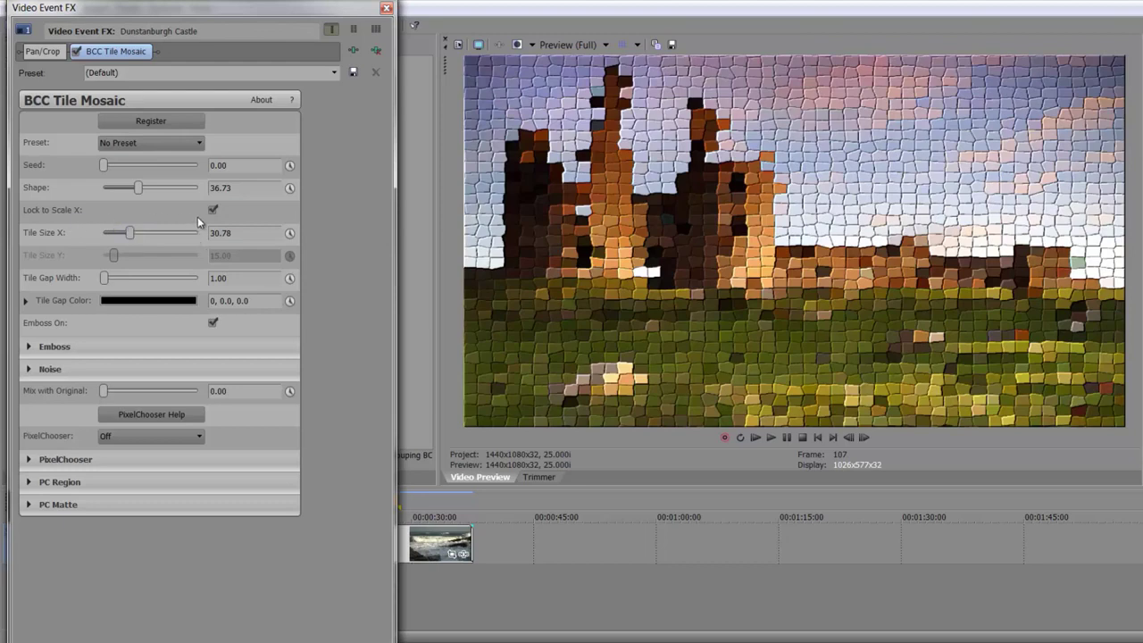
click(212, 210)
drag(113, 255, 117, 255)
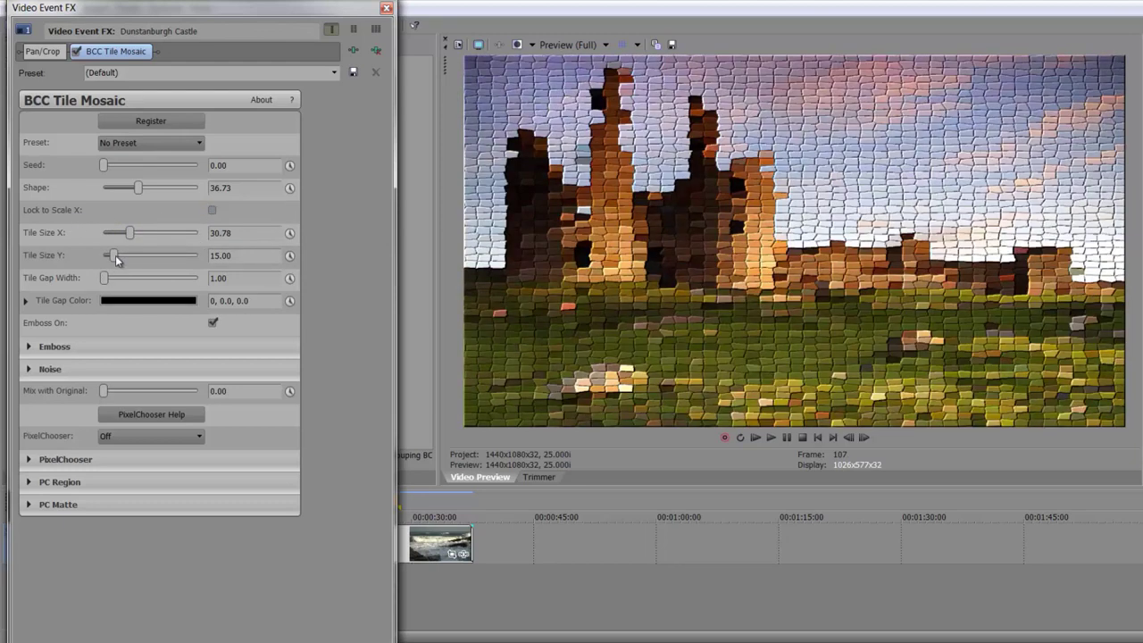
click(139, 256)
drag(131, 257, 123, 257)
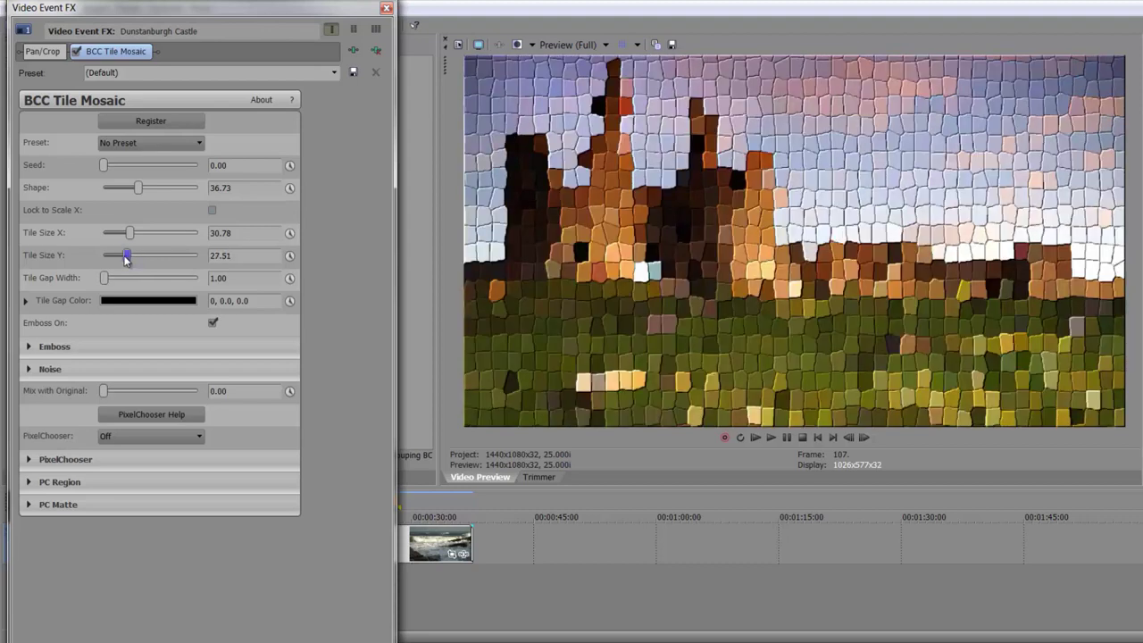
click(213, 210)
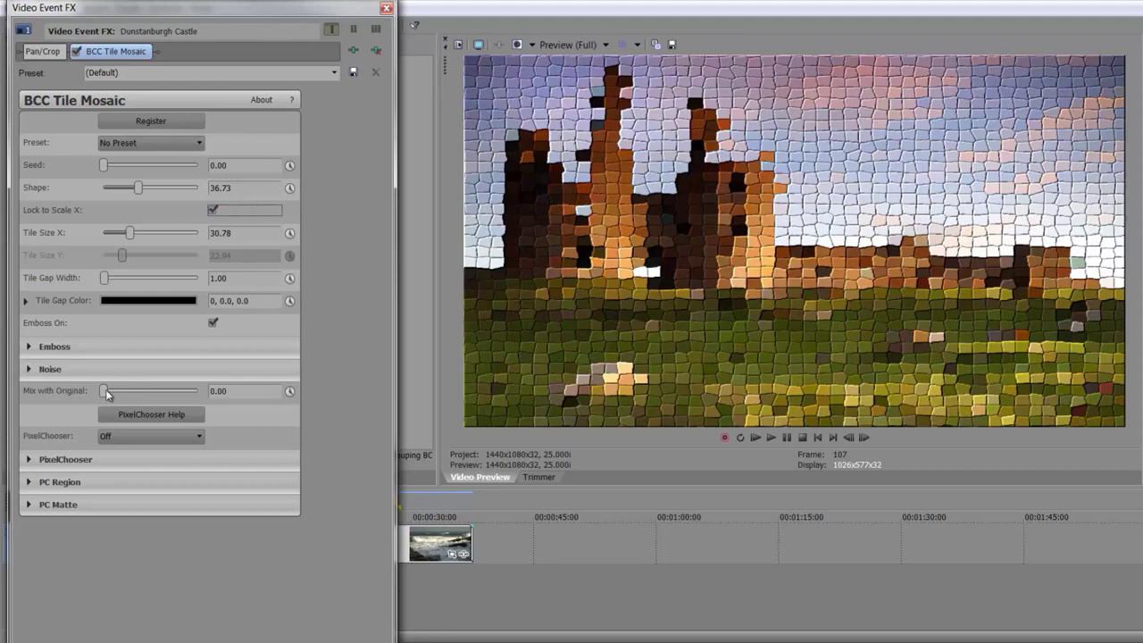
mouse_move(106, 396)
mouse_down()
mouse_move(150, 398)
mouse_move(97, 399)
mouse_up()
drag(130, 233, 112, 234)
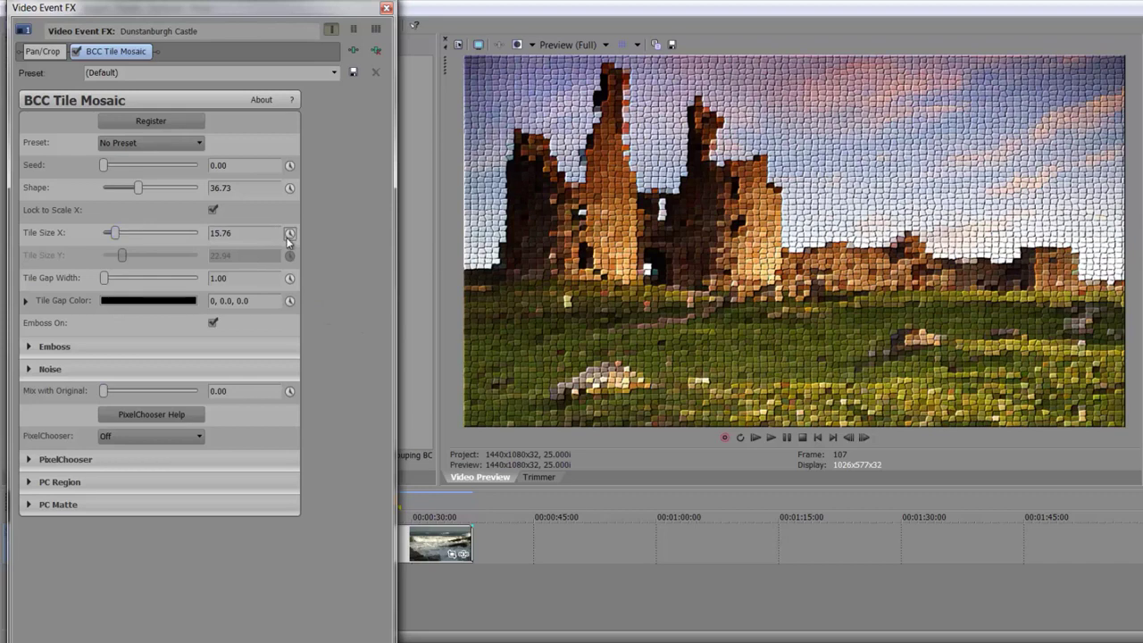
Close the castle's FX window and drag BCC Tile Mosaic onto the sea-waves clip.
click(386, 8)
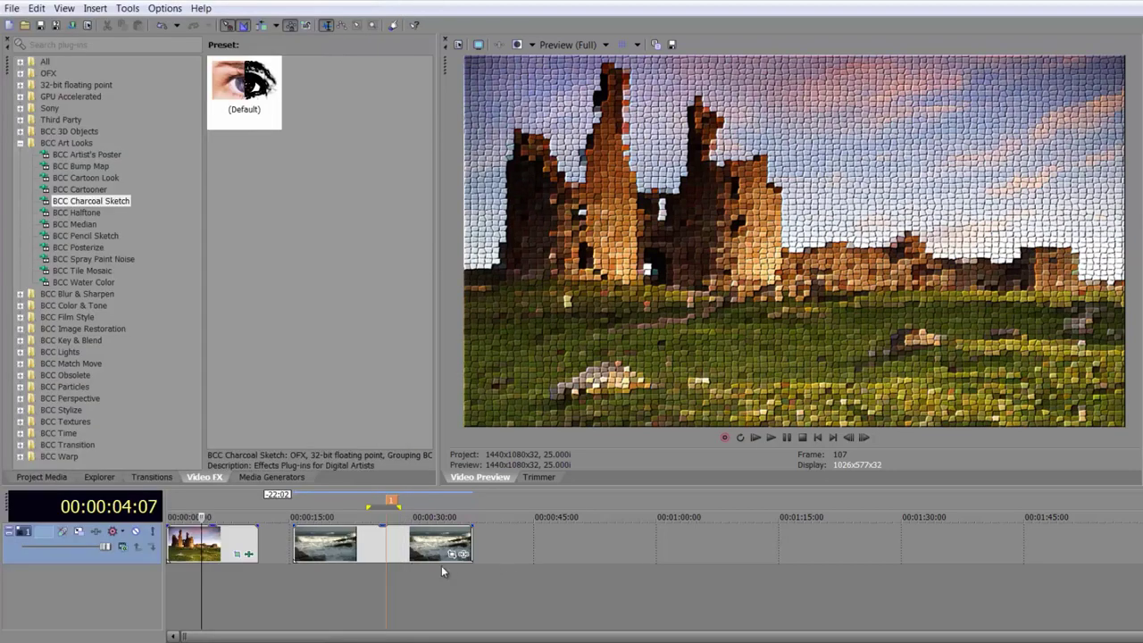
click(397, 545)
click(379, 546)
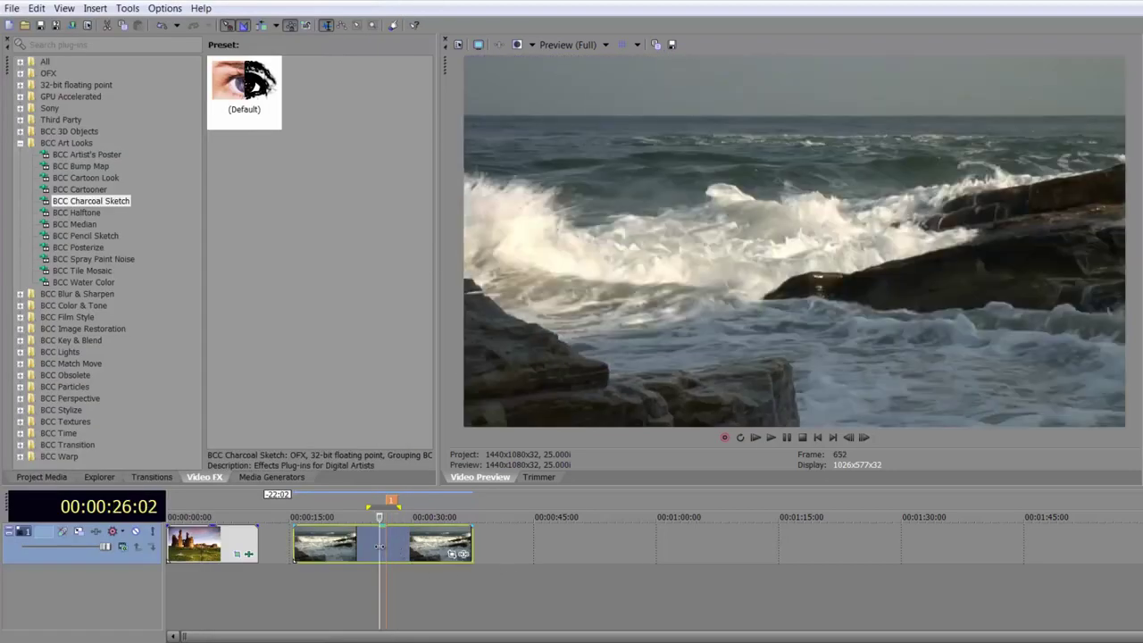
click(385, 545)
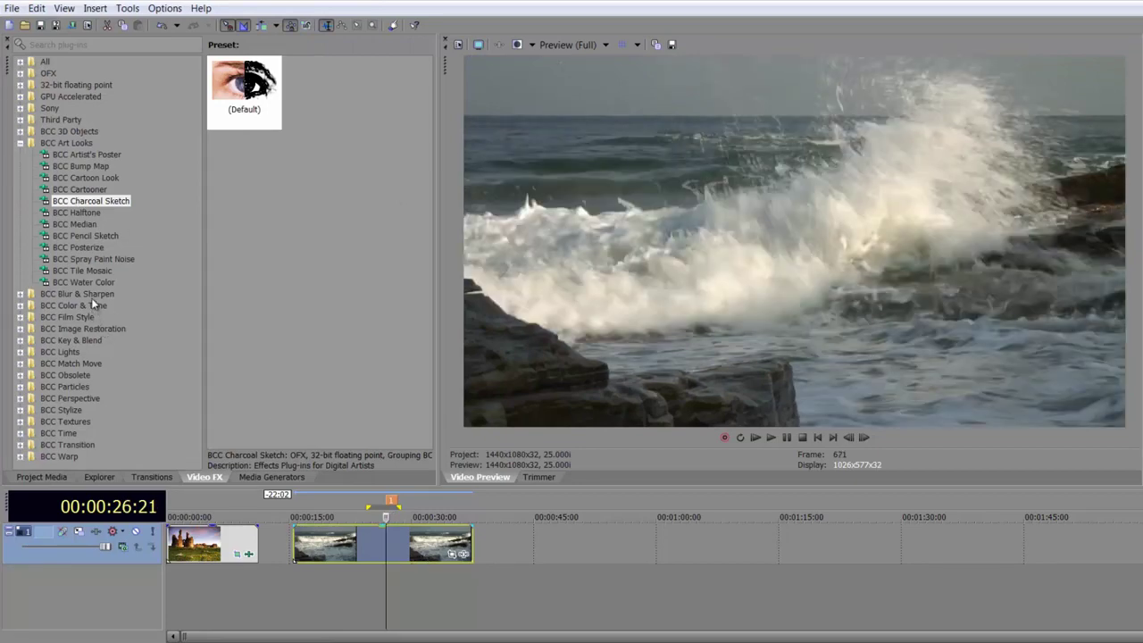
drag(90, 201, 331, 544)
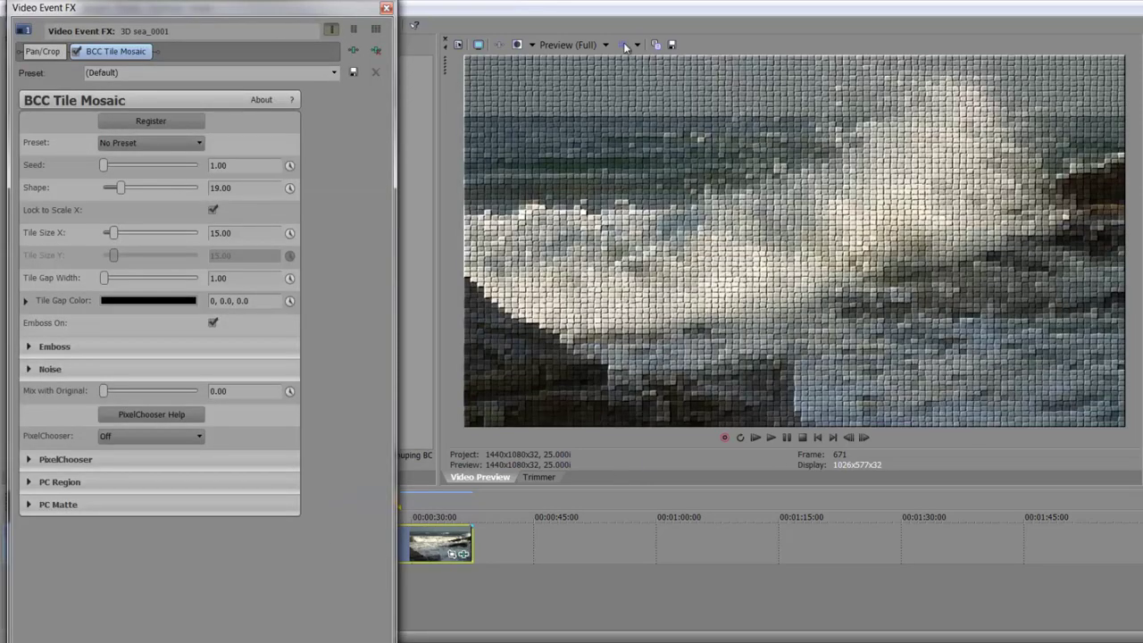
Preview the sea clip with larger tiles and Mix with Original changes, then remove Tile Mosaic.
click(770, 439)
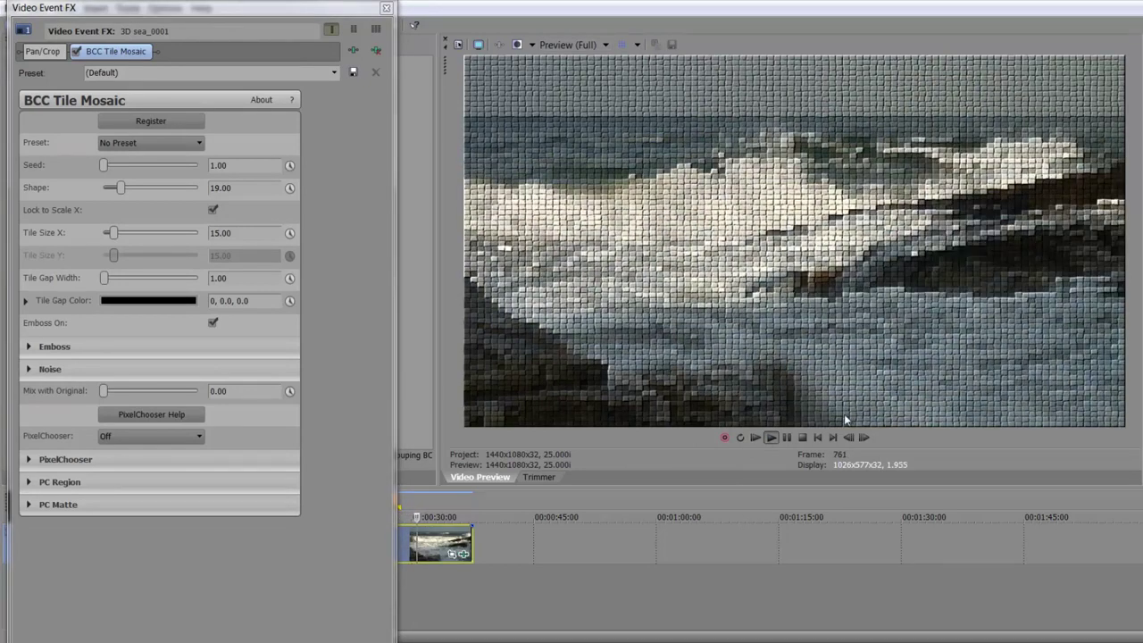
click(803, 437)
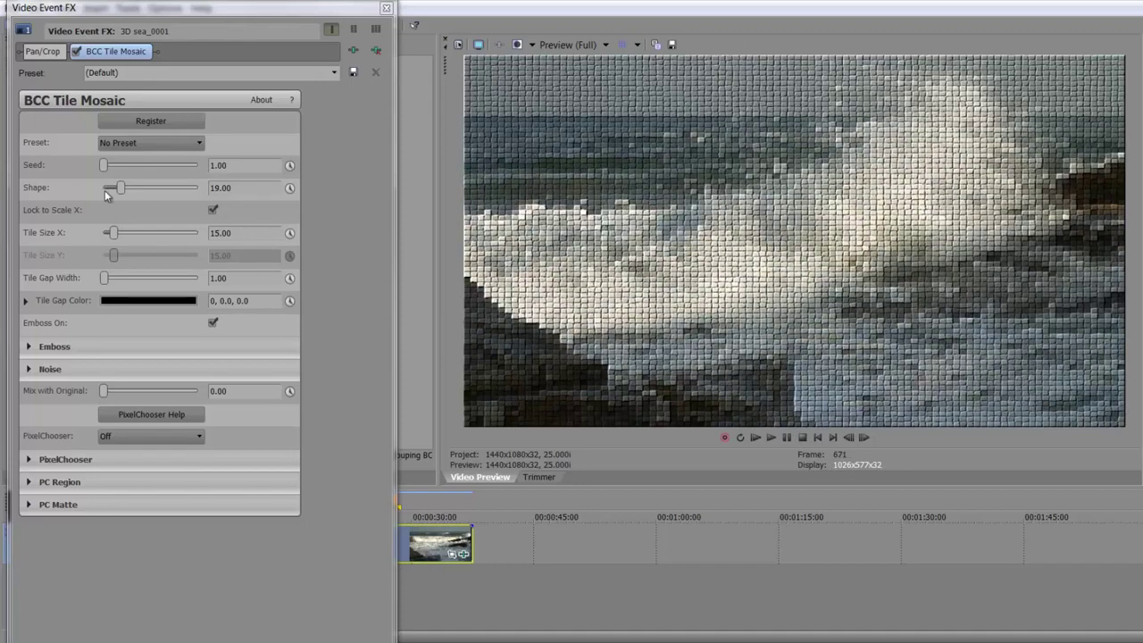
mouse_move(114, 234)
mouse_down()
mouse_move(144, 233)
mouse_move(121, 234)
mouse_up()
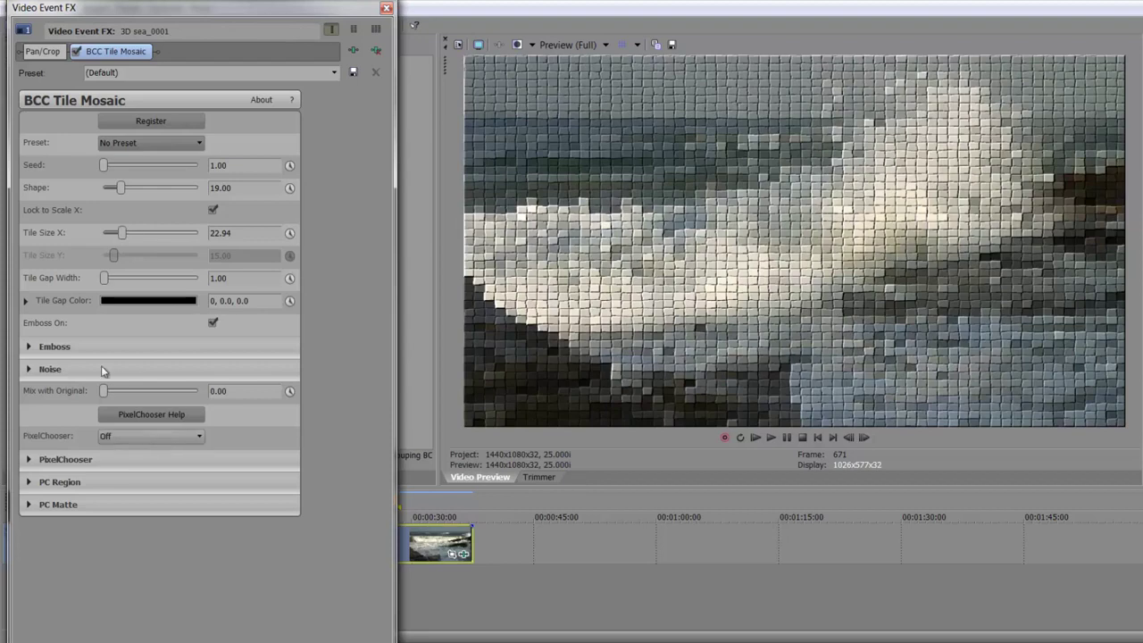
drag(102, 391, 104, 398)
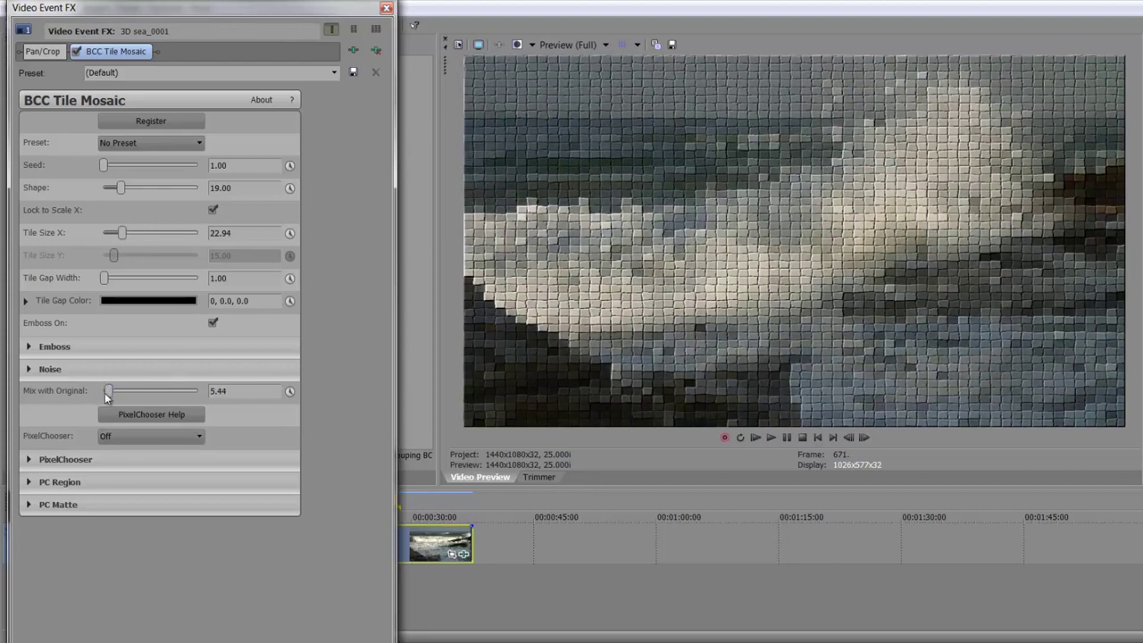
click(771, 438)
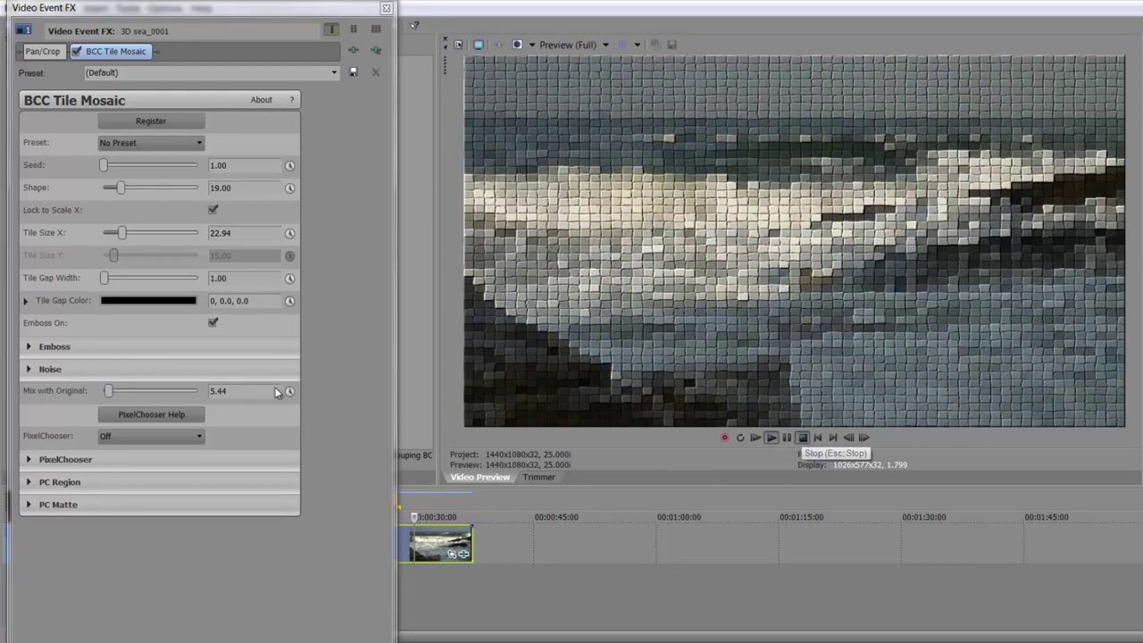
click(803, 438)
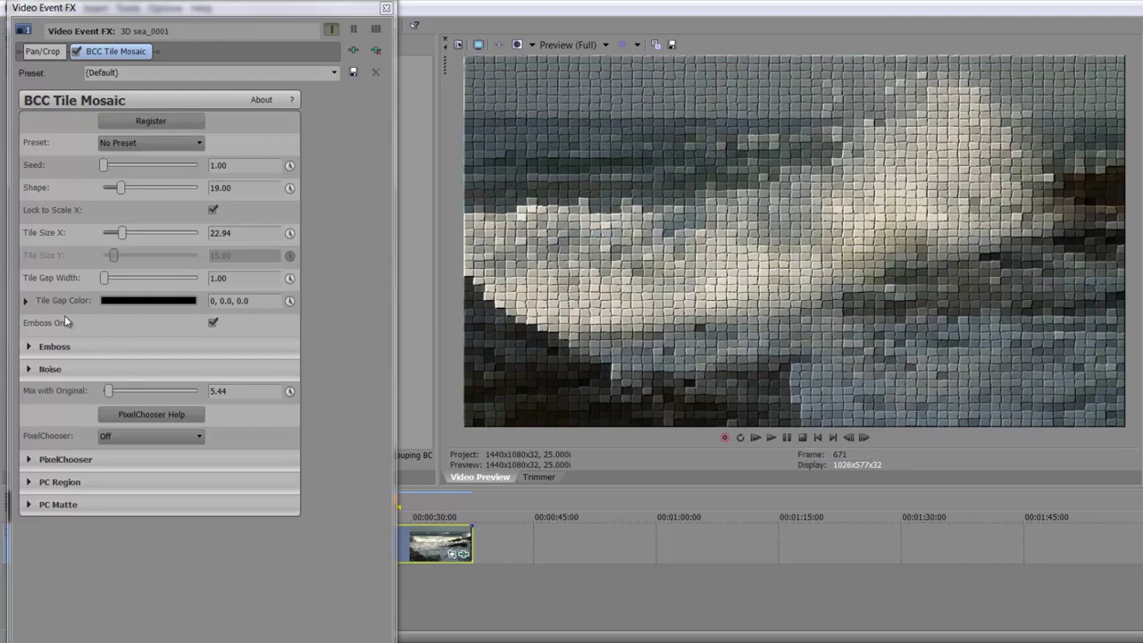
click(376, 51)
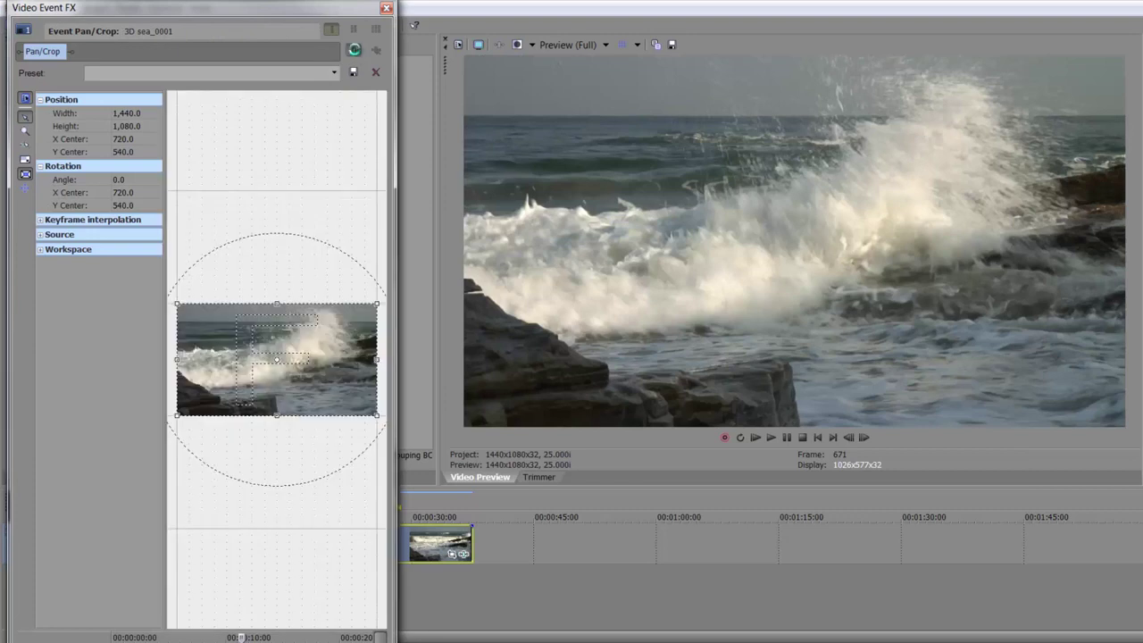
Add BCC Pencil Sketch from BCC Art Looks to the sea clip's effect chain.
click(352, 50)
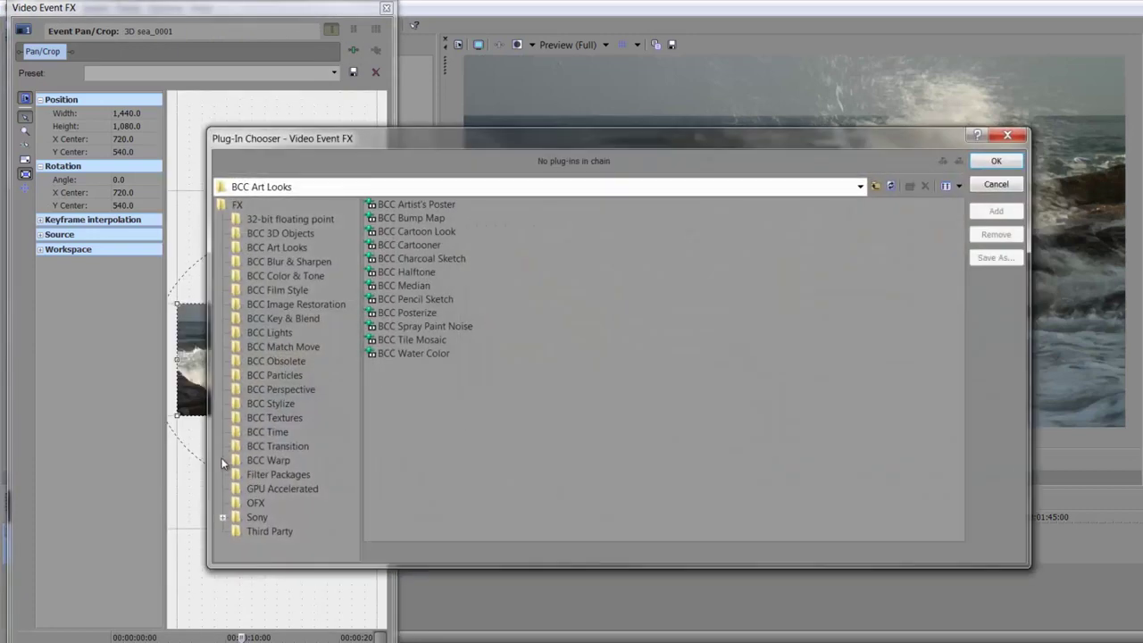
click(279, 247)
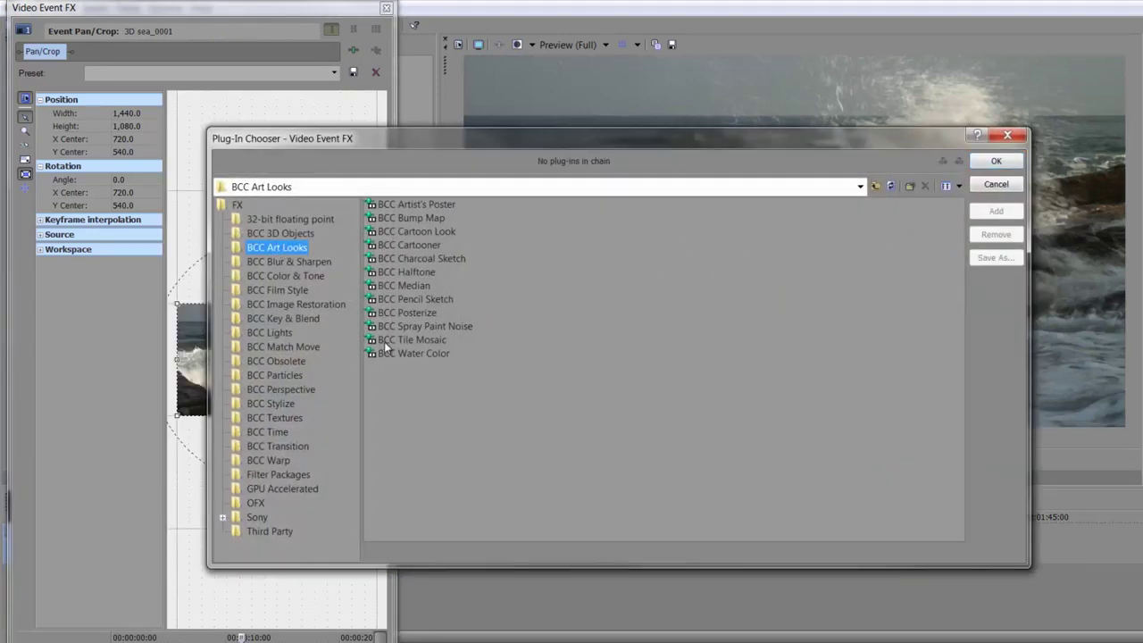
click(417, 300)
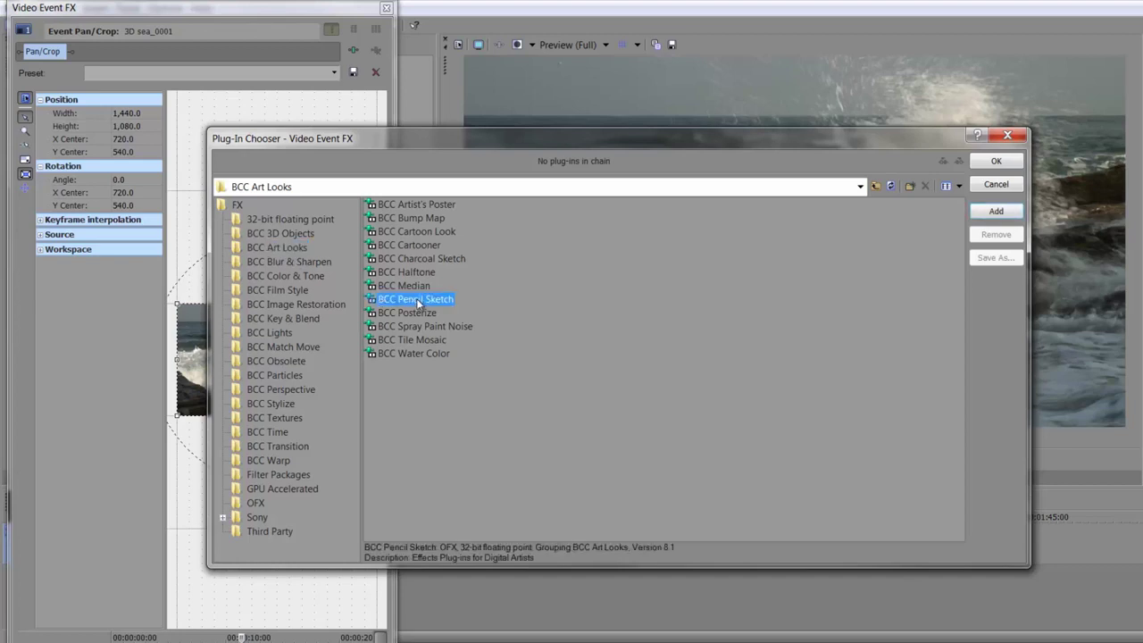
double_click(417, 300)
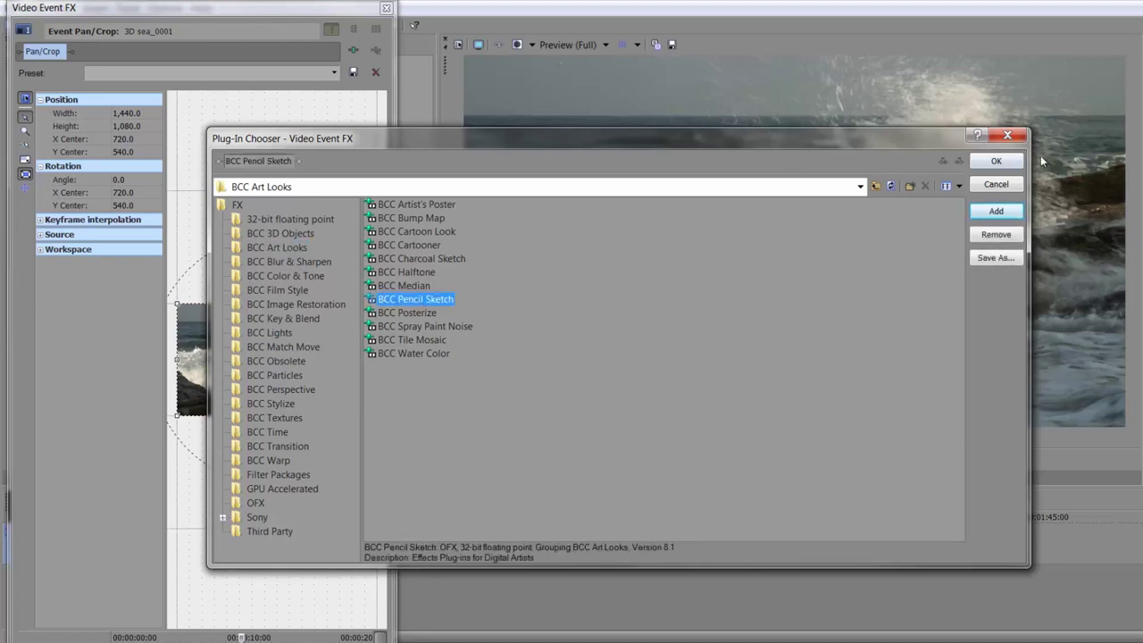
click(1004, 168)
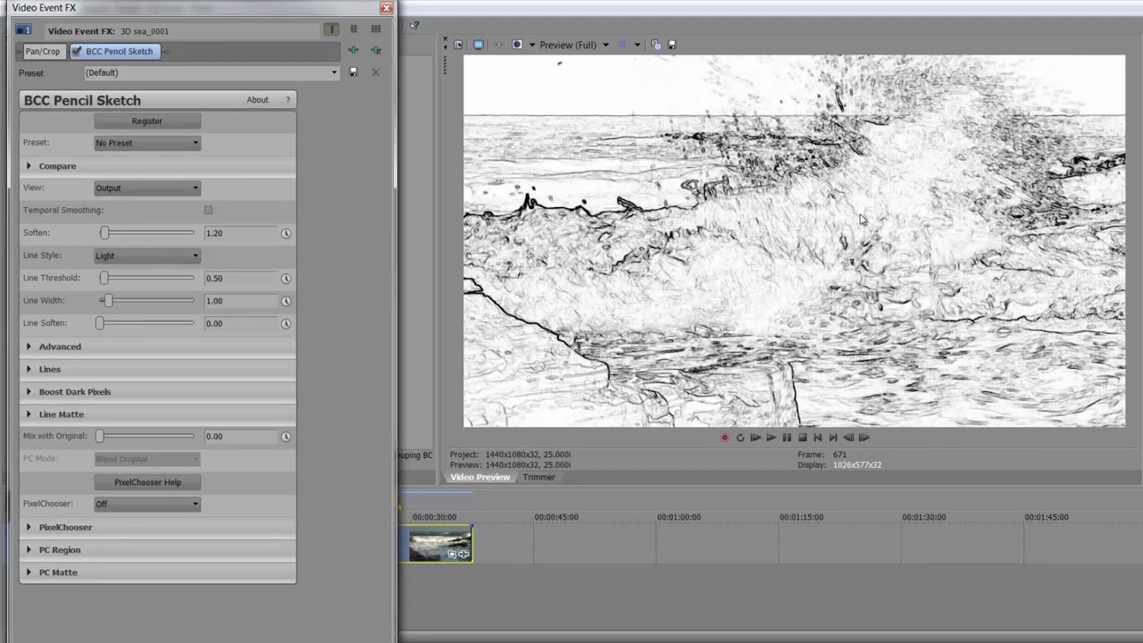
Try the Automatic, Best and Best (Full) preview quality settings.
click(606, 46)
mouse_move(572, 79)
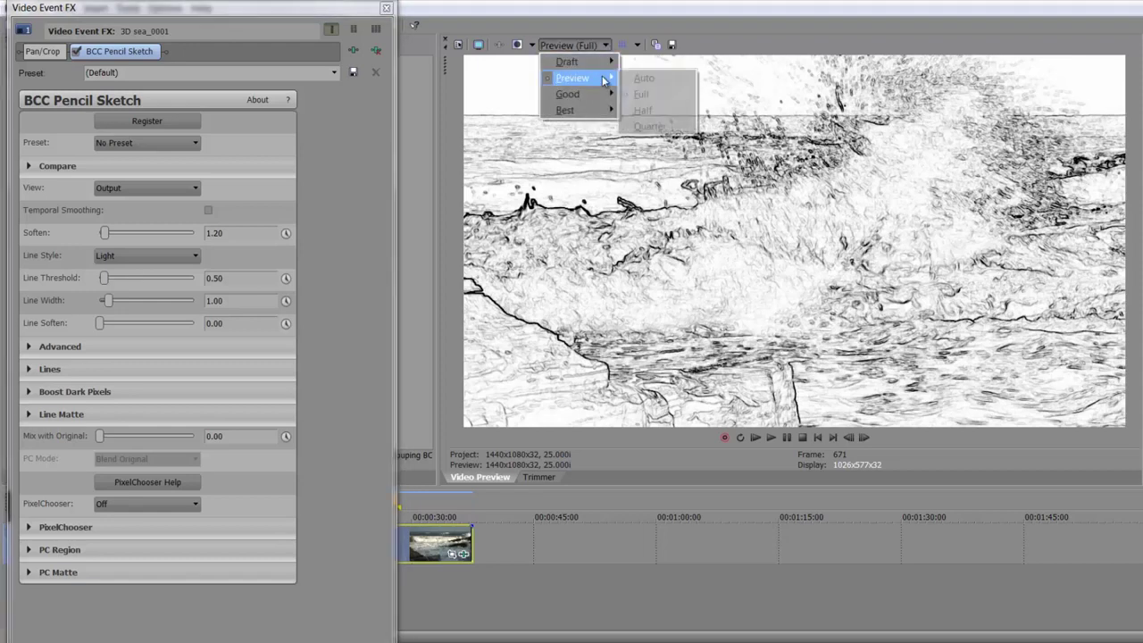
click(645, 79)
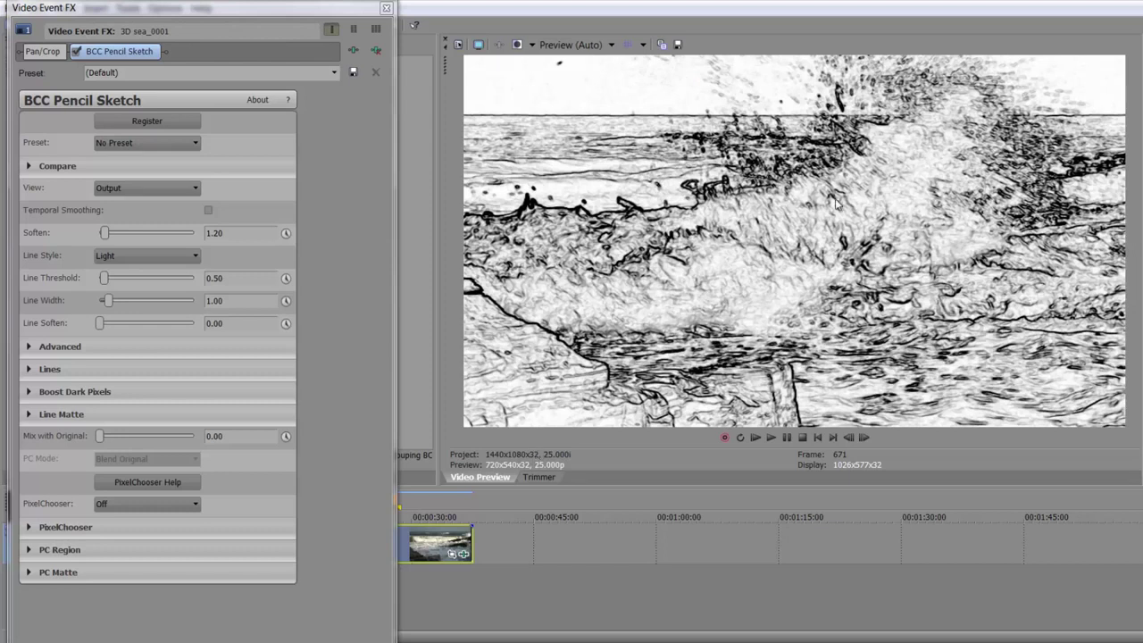
click(610, 45)
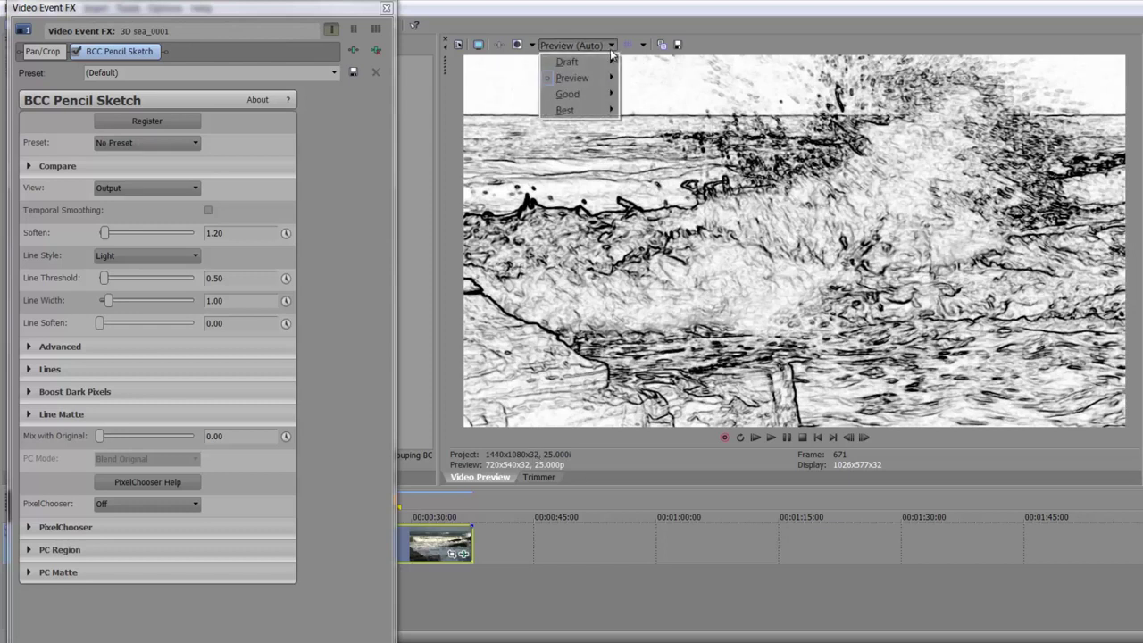
mouse_move(576, 110)
click(665, 116)
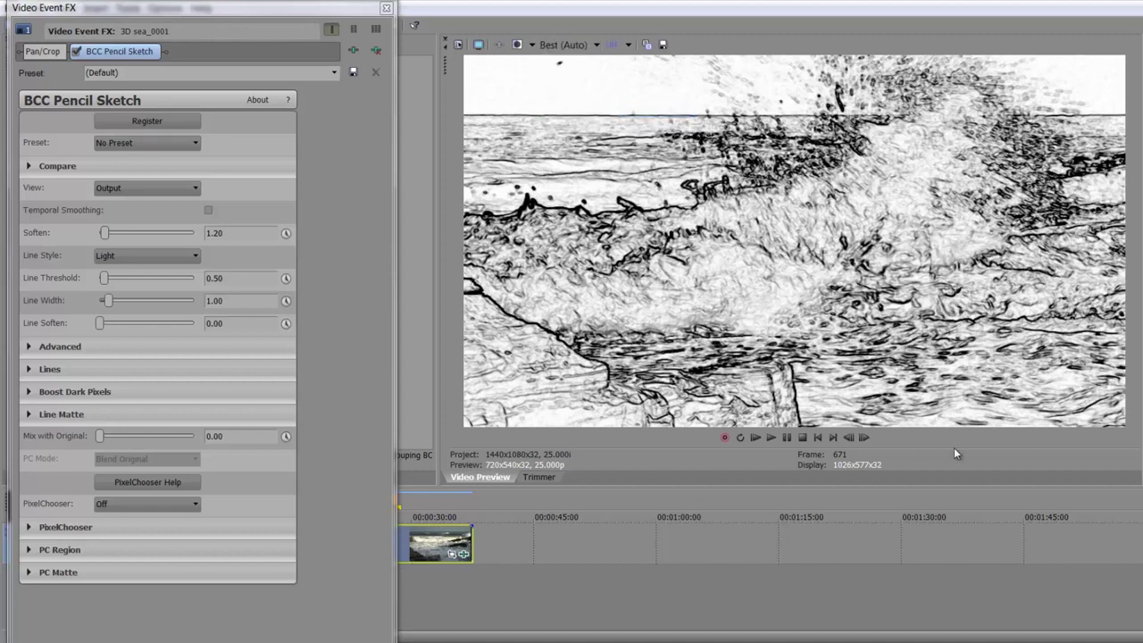
click(586, 47)
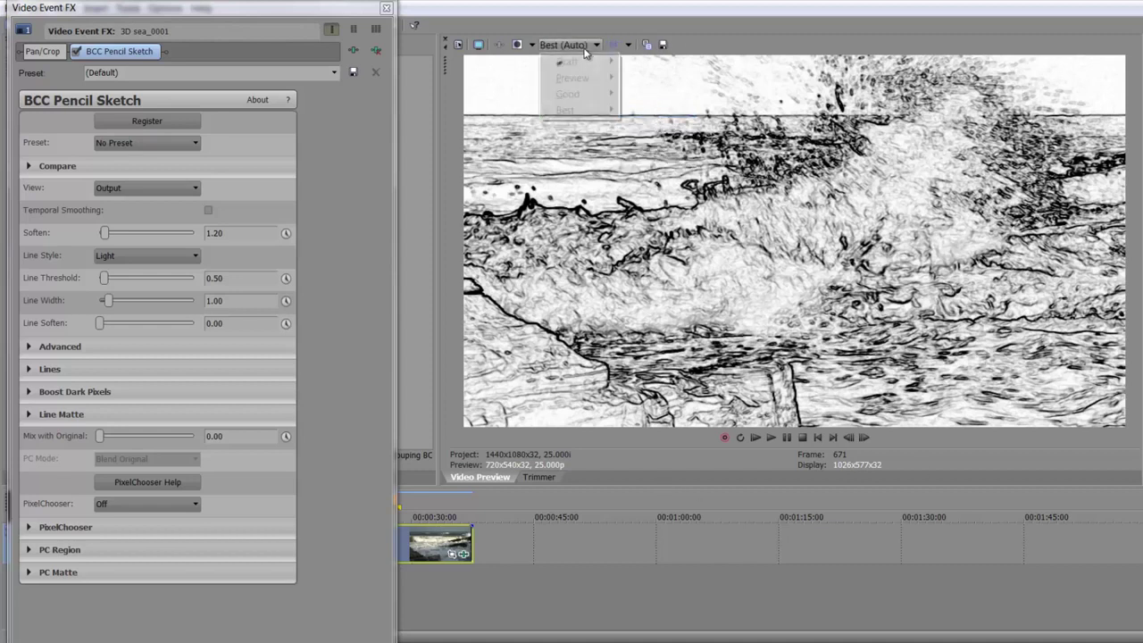
mouse_move(566, 110)
click(654, 125)
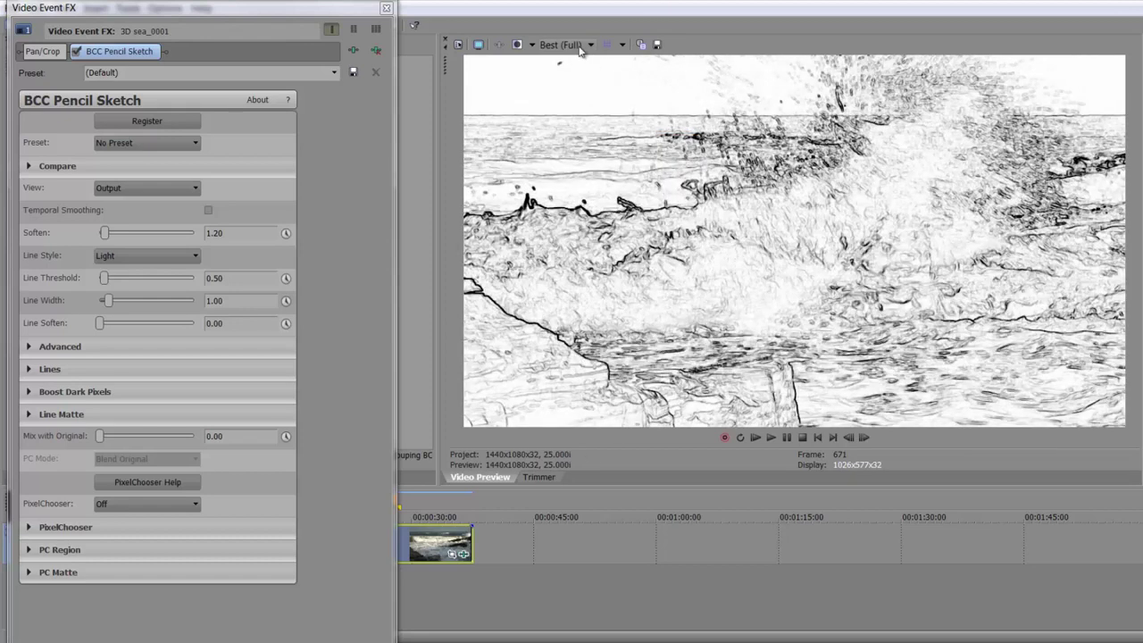
Set preview quality to Preview (Full) and play the pencil-sketched wave clip.
click(574, 45)
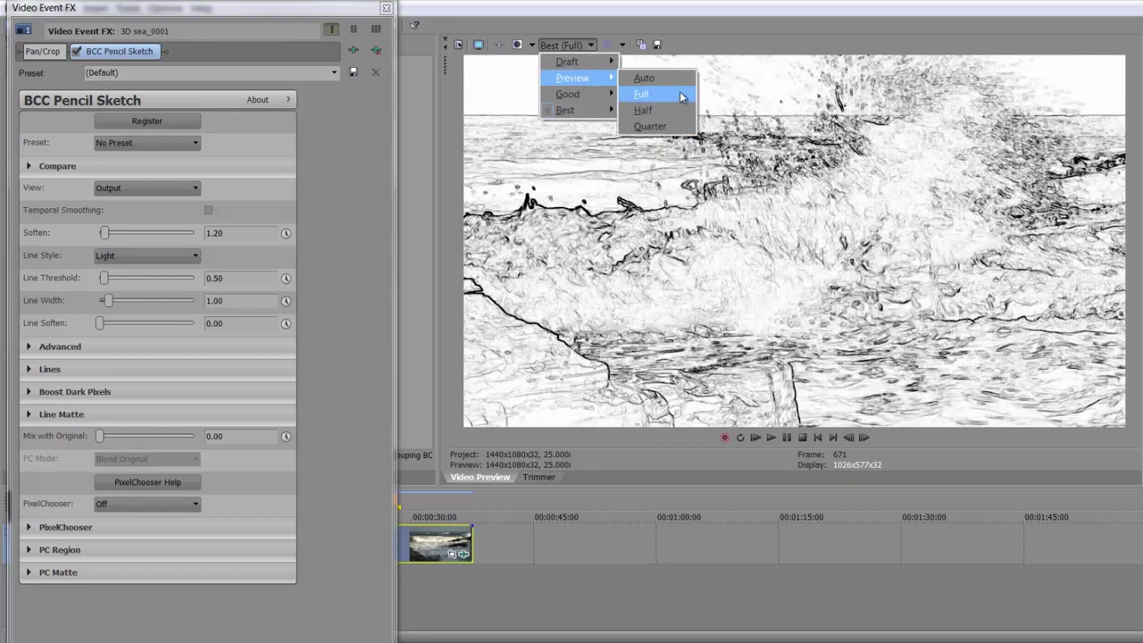
click(639, 94)
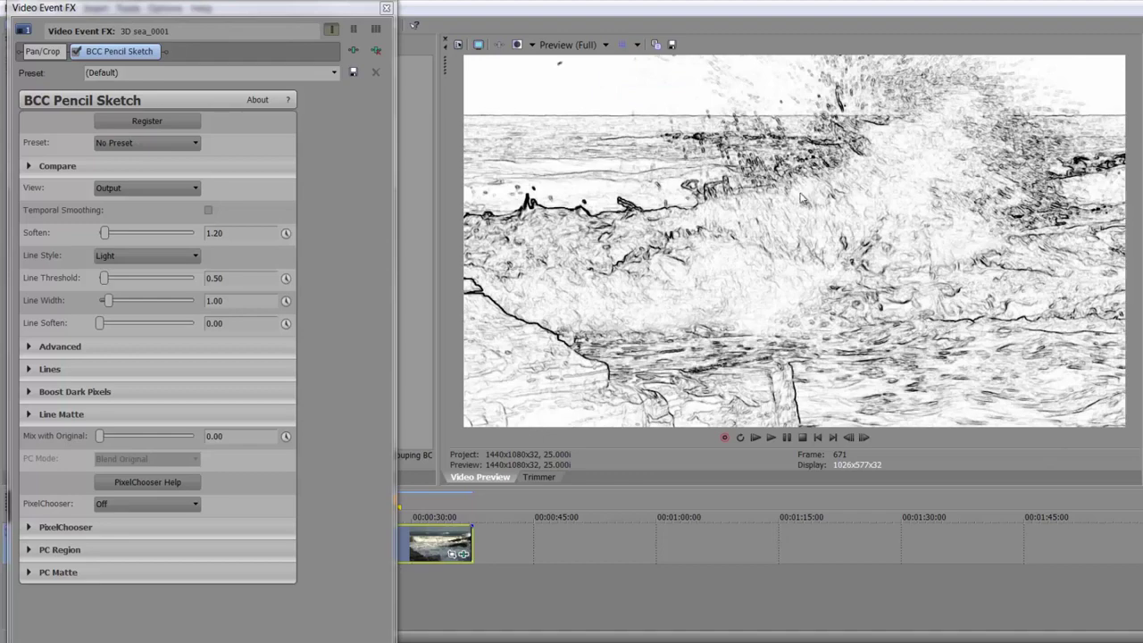
click(770, 437)
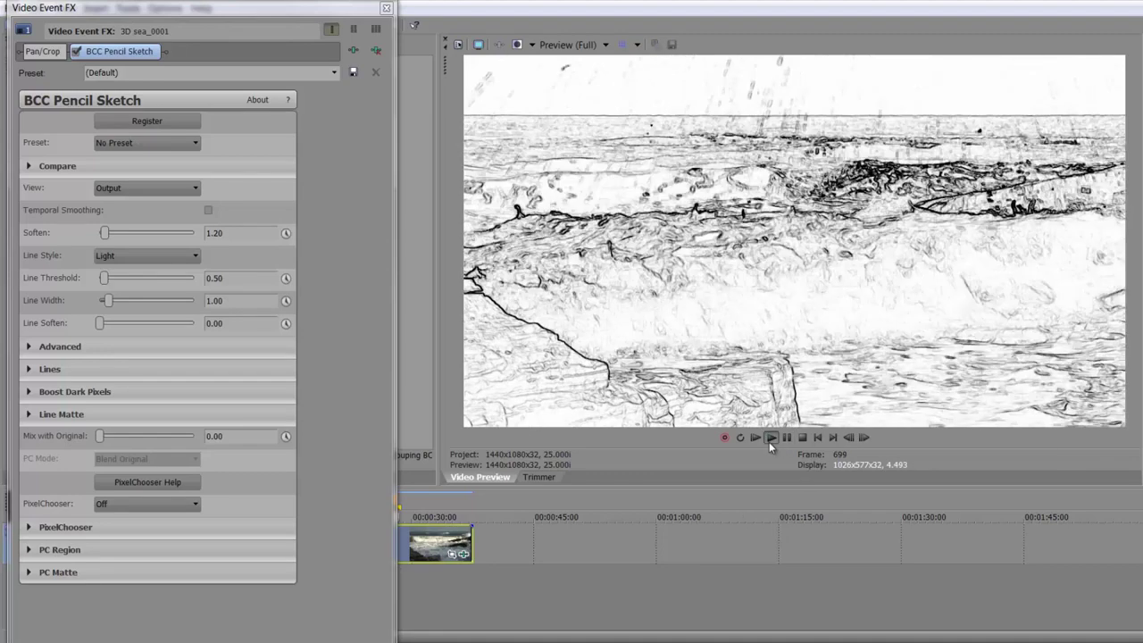
click(801, 437)
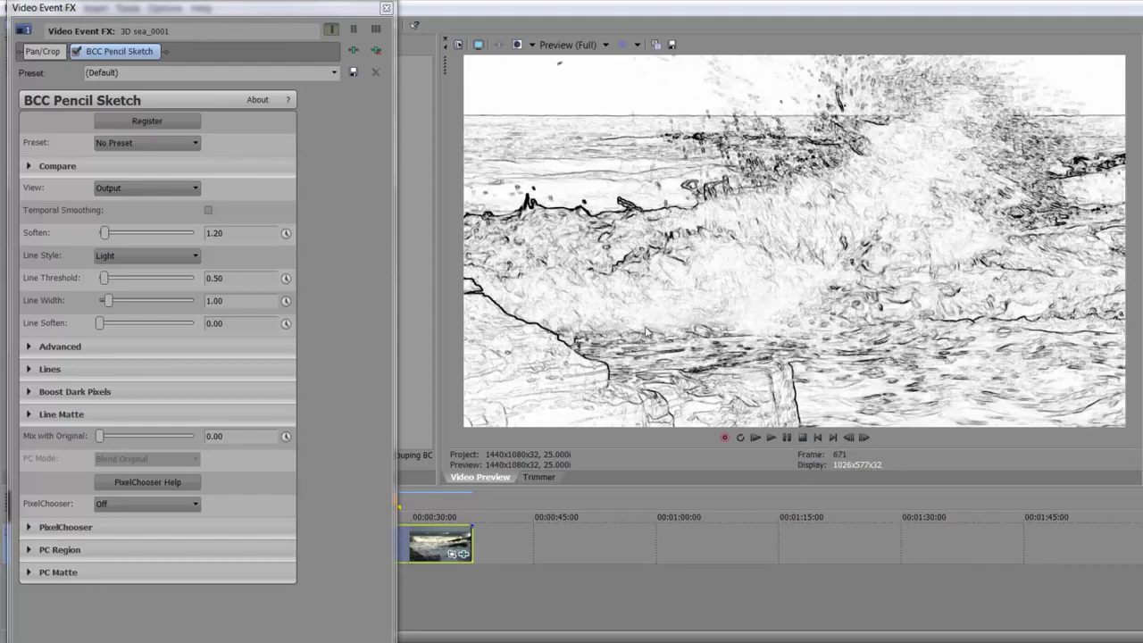
Add BCC Colorize and BCC Tritone from BCC Color & Tone to the chain.
click(357, 51)
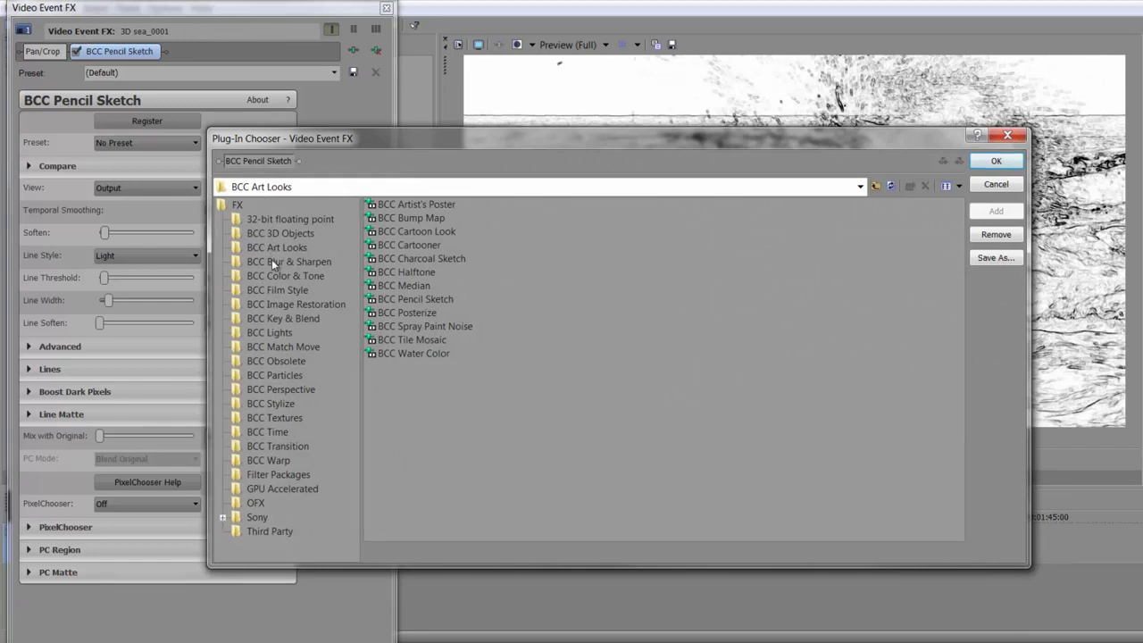
click(272, 280)
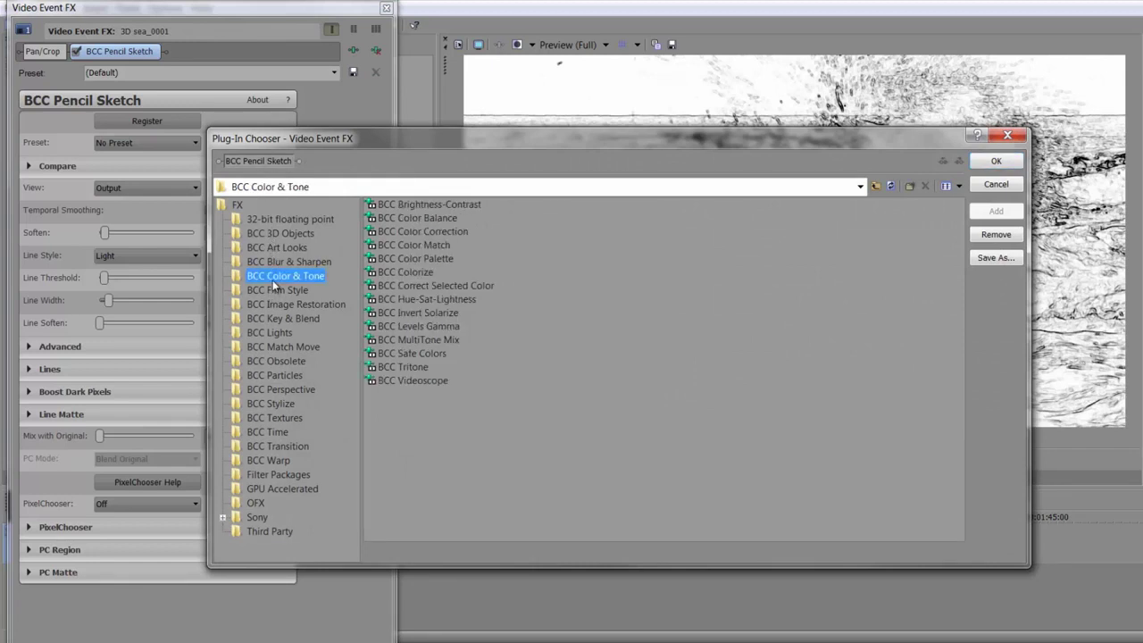
double_click(417, 272)
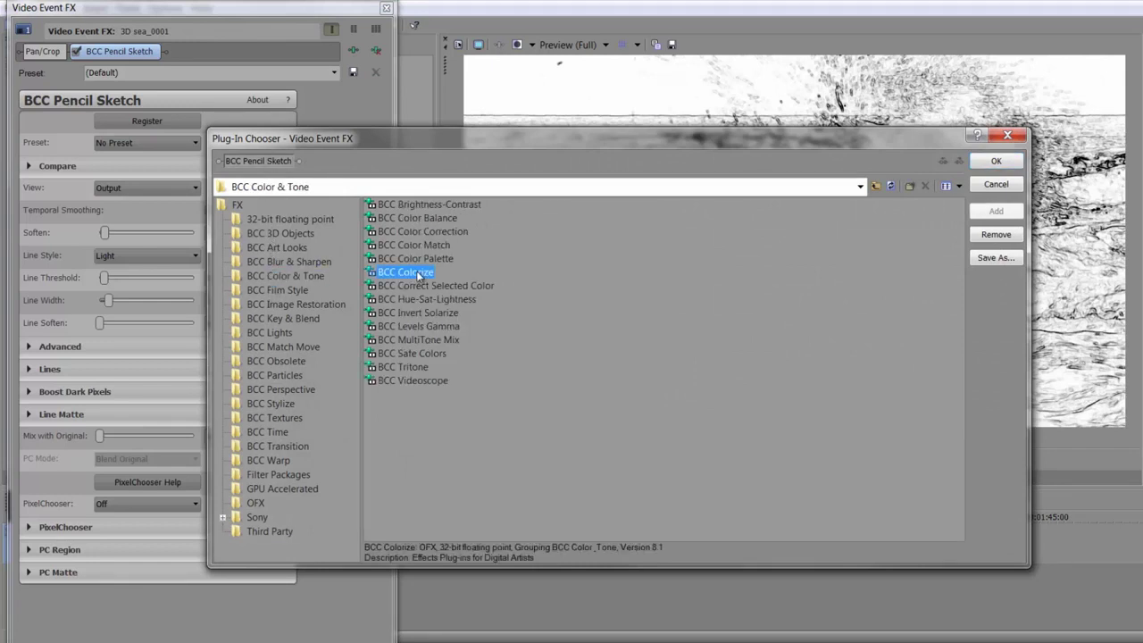
double_click(412, 367)
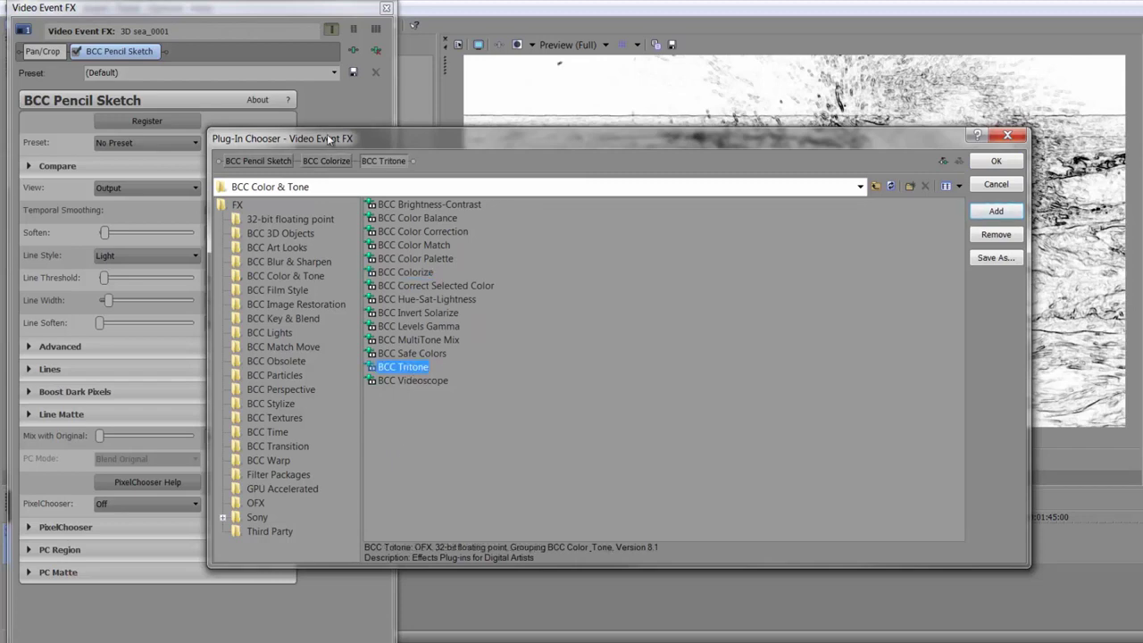
click(993, 161)
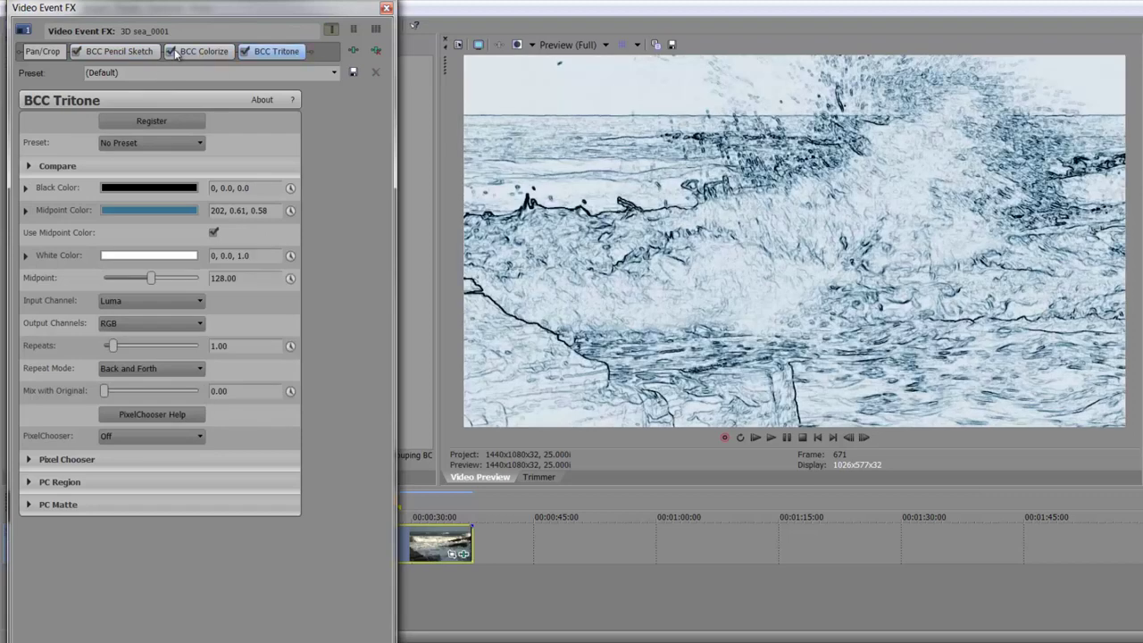
Disable BCC Colorize and set Tritone's white colour to a pale yellow-green.
click(172, 52)
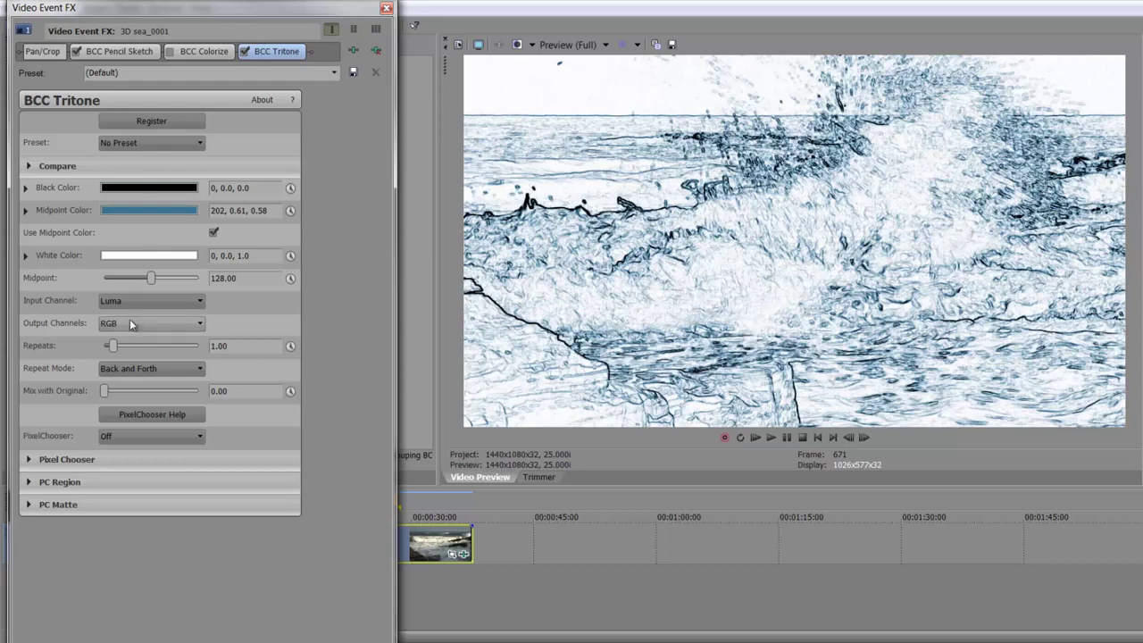
click(118, 262)
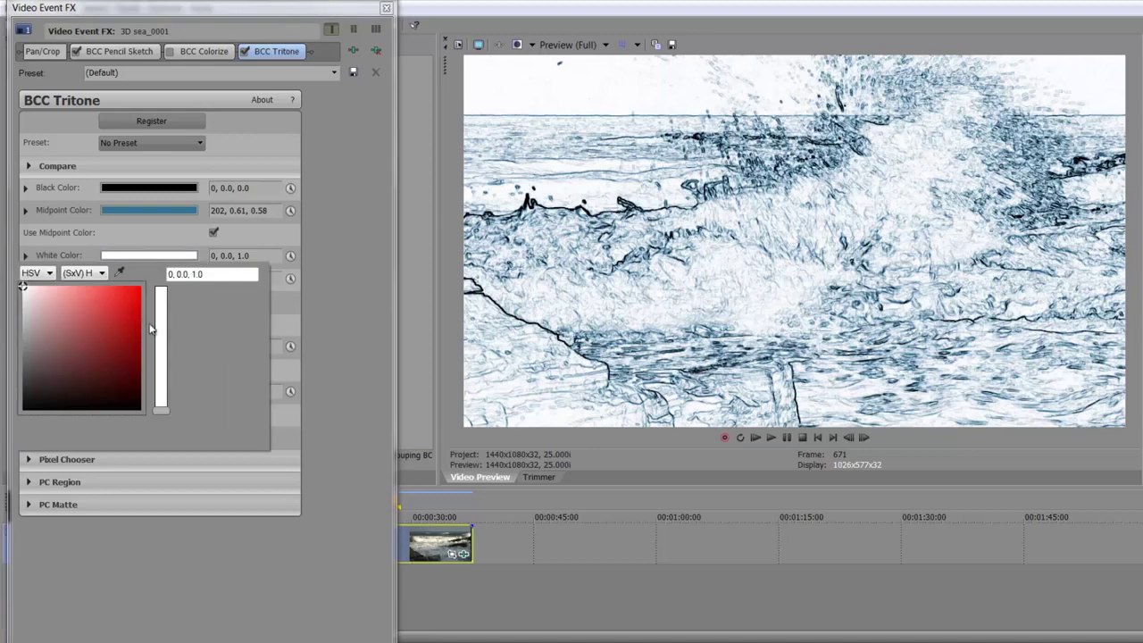
click(160, 327)
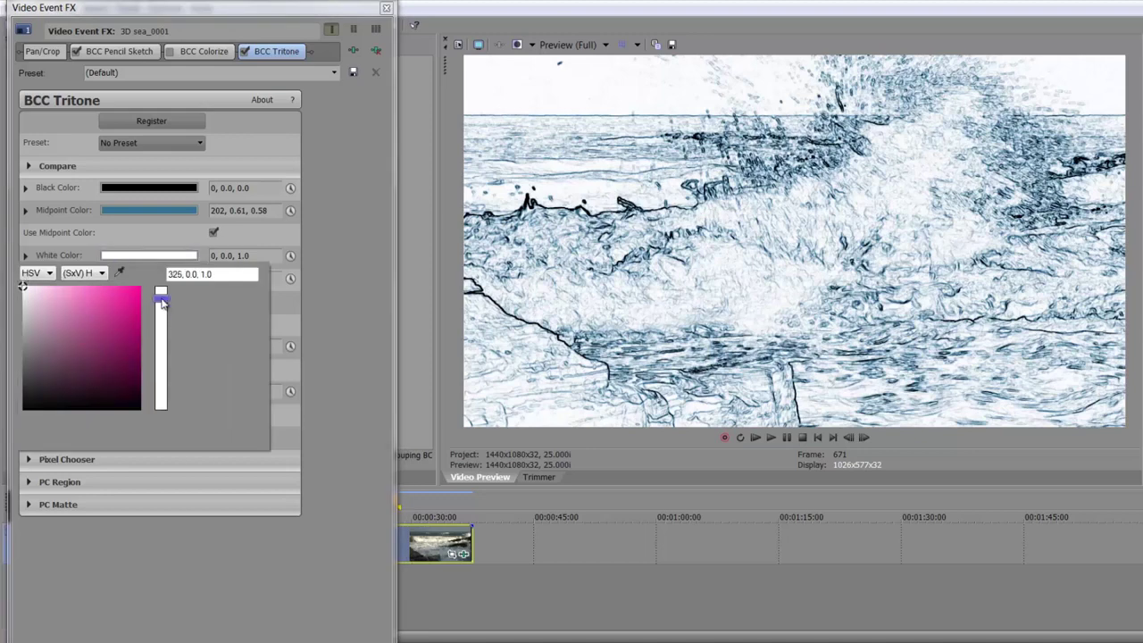
mouse_move(160, 327)
mouse_down()
mouse_move(160, 401)
mouse_move(167, 369)
mouse_move(160, 382)
mouse_up()
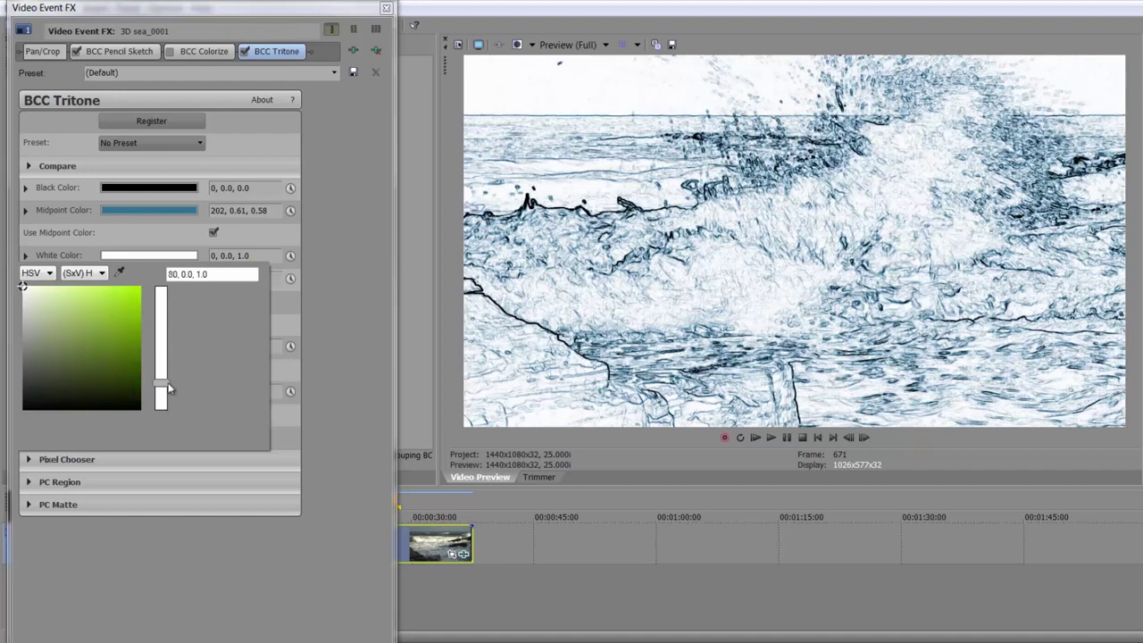
click(64, 309)
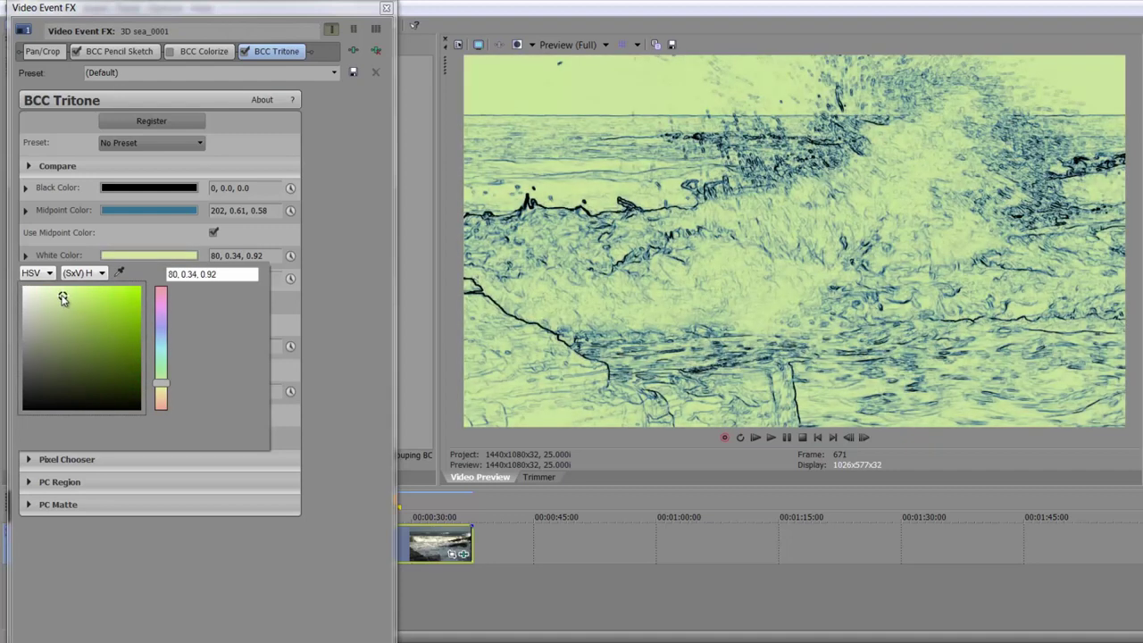
drag(62, 298, 51, 285)
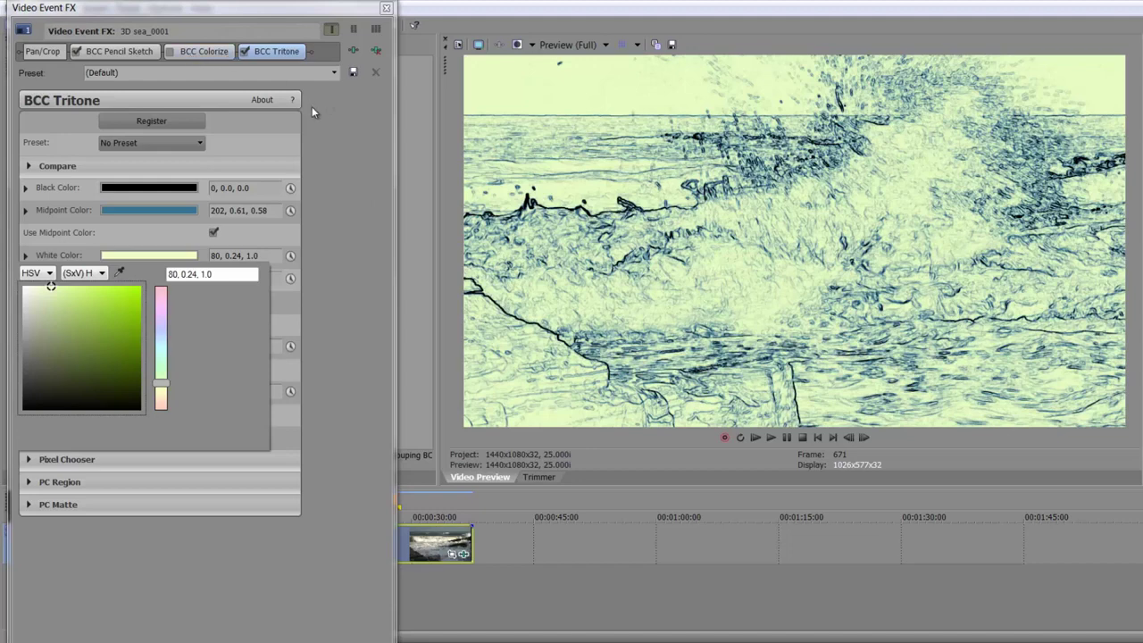
click(387, 9)
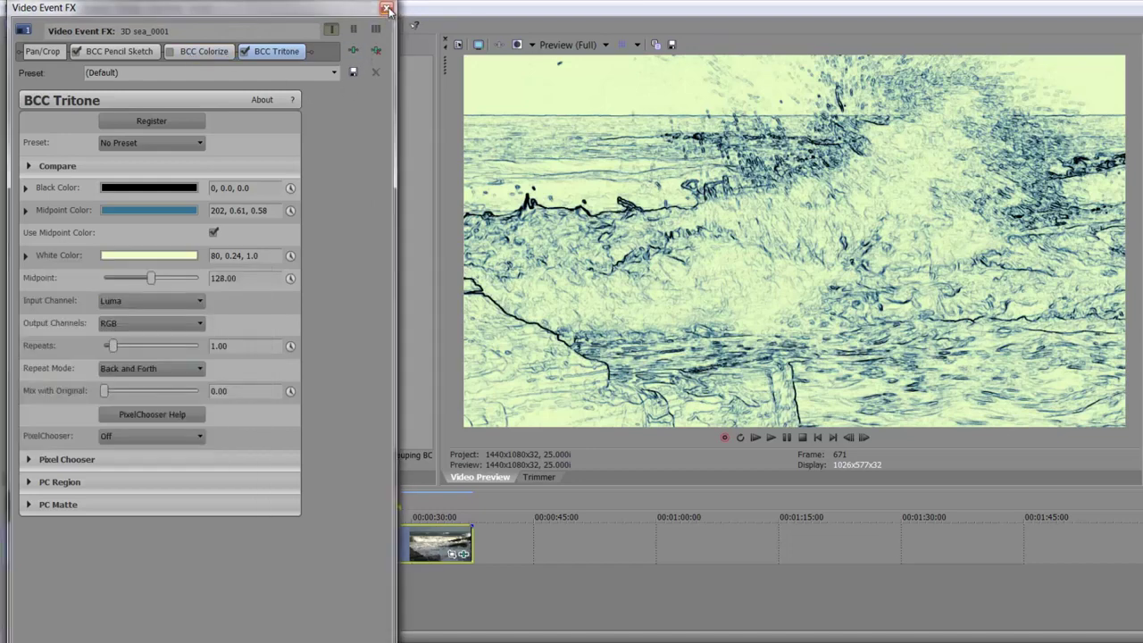
click(354, 51)
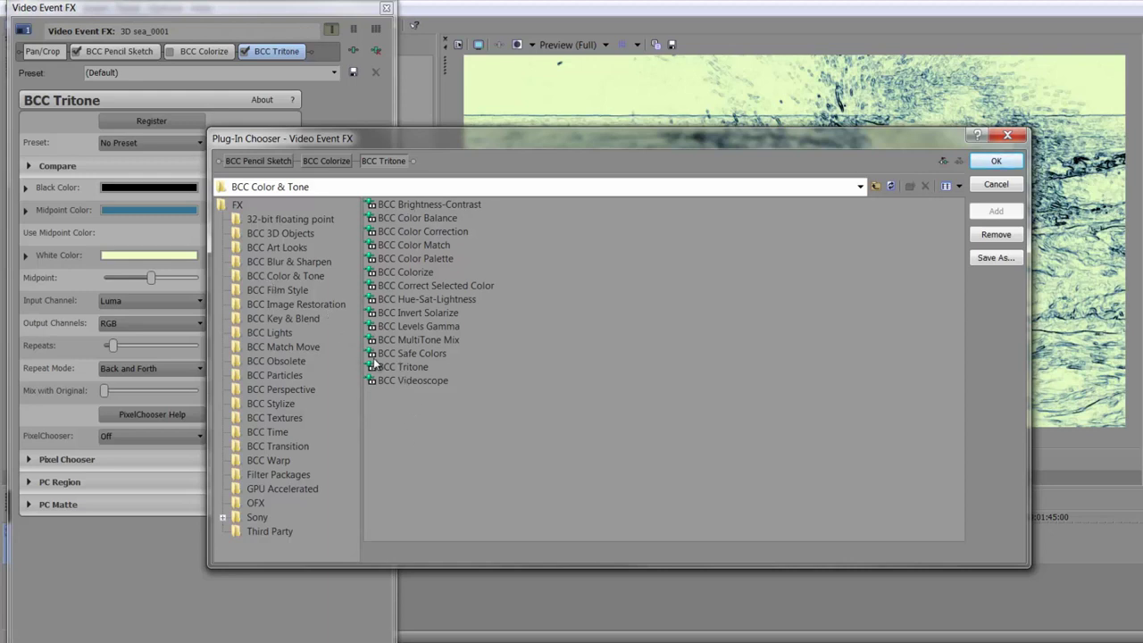
Append BCC Water Color from BCC Art Looks to the sea clip's chain.
click(293, 249)
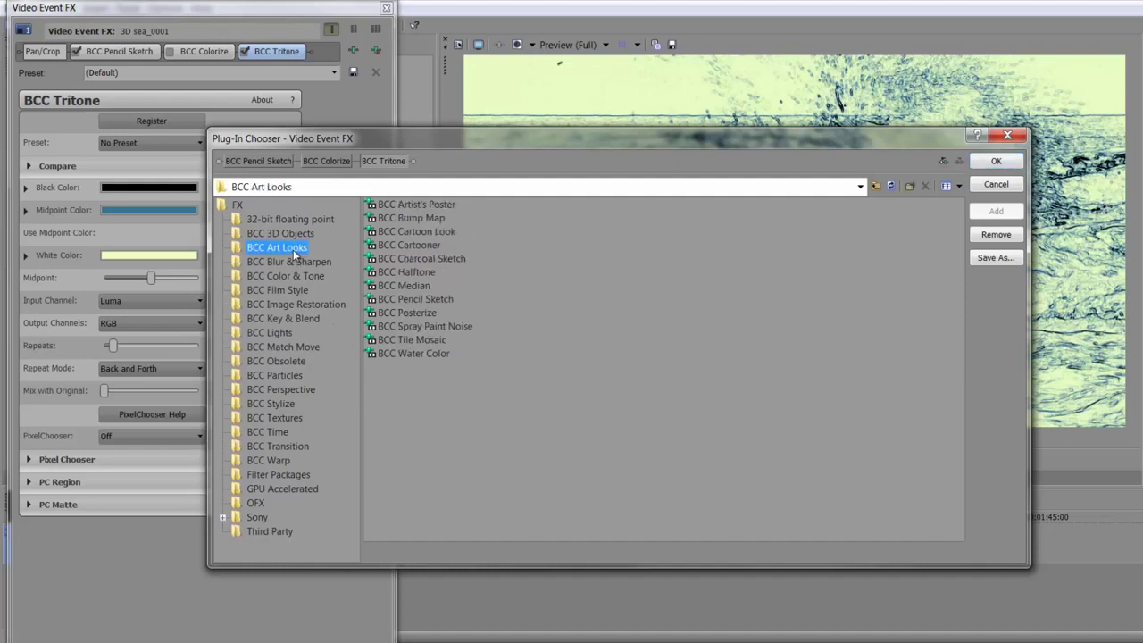
double_click(419, 357)
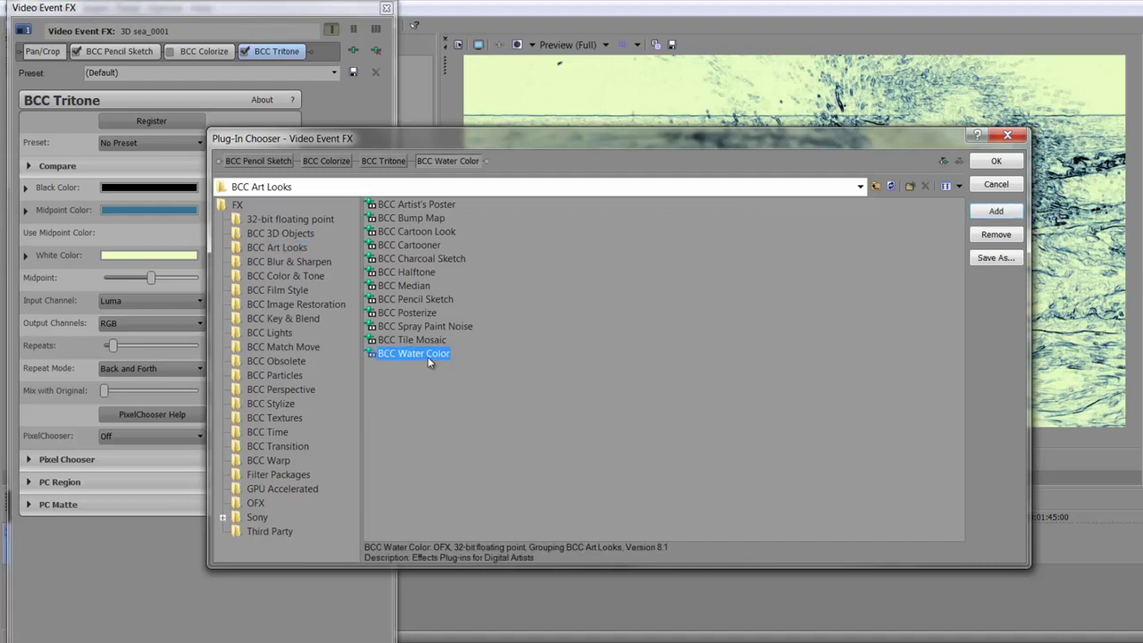
click(996, 161)
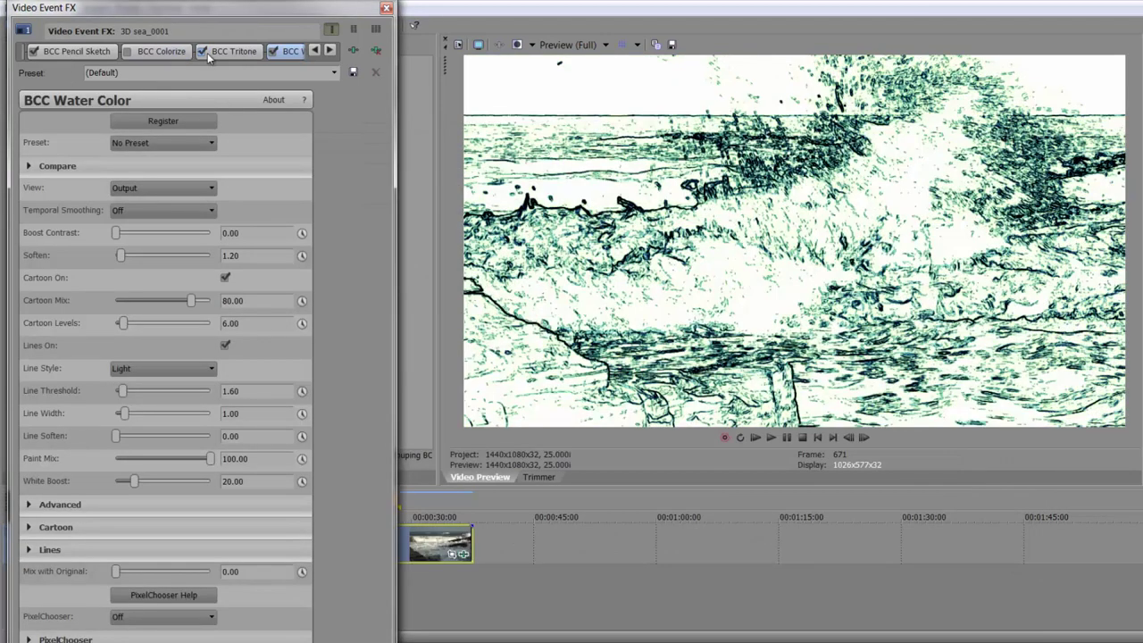
Disable Tritone and Pencil Sketch, then apply Water Color's Extreme_Paint_And_Soften preset.
click(204, 51)
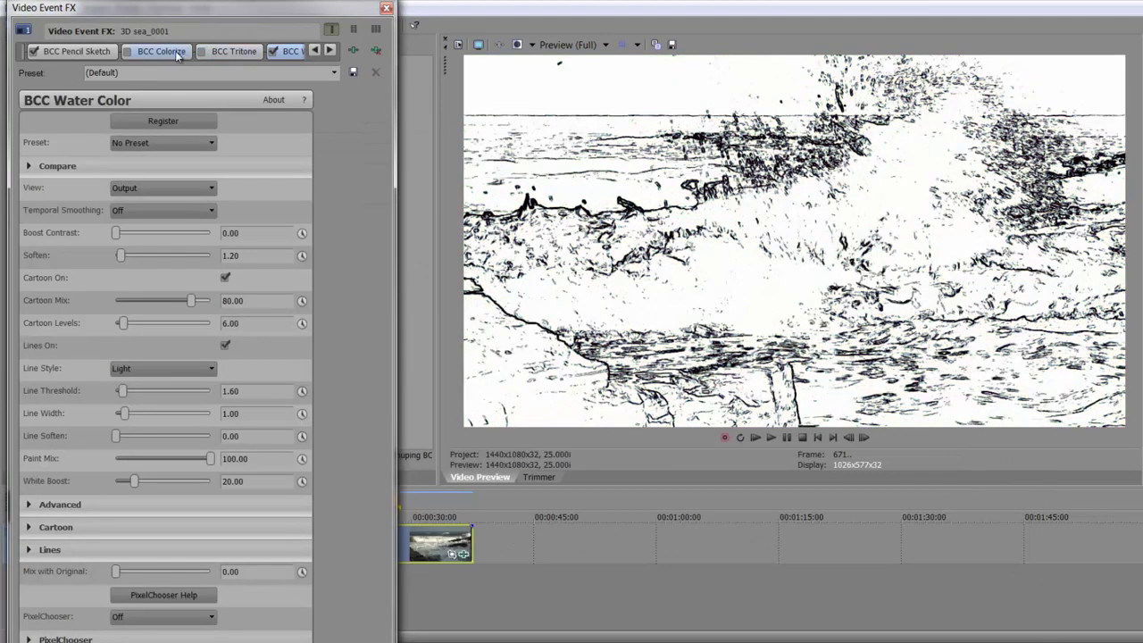
click(33, 51)
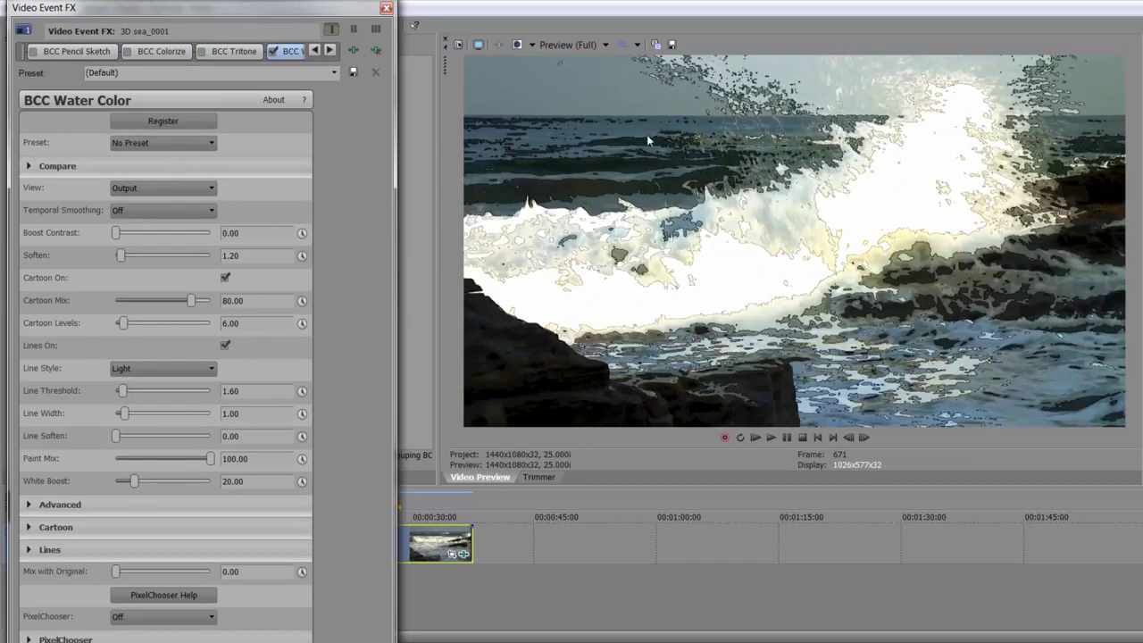
click(190, 143)
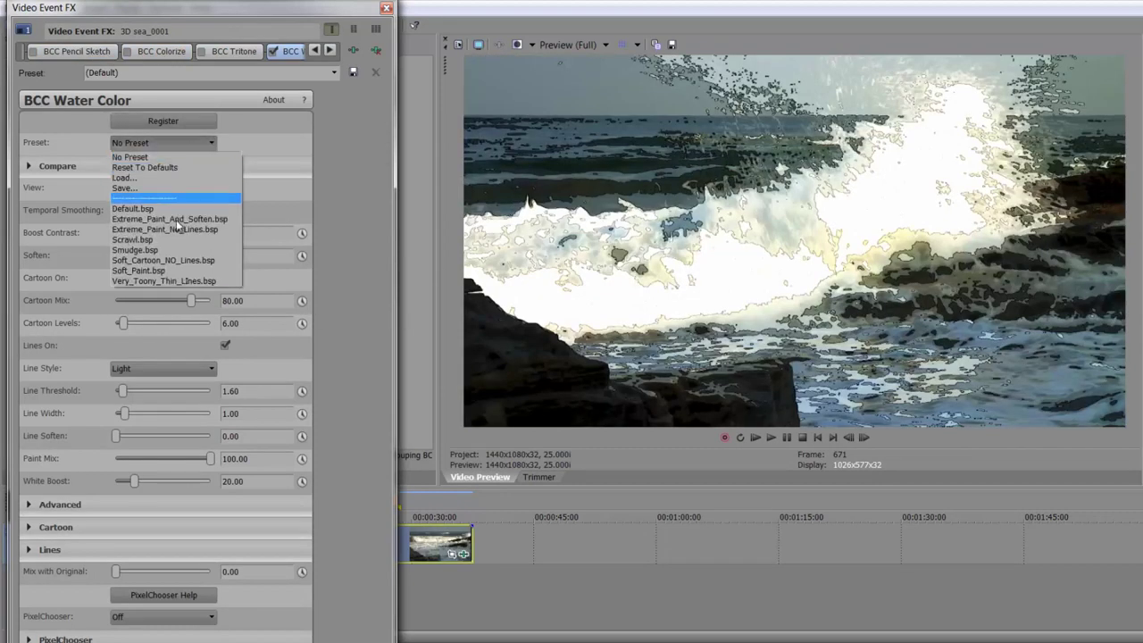
click(168, 251)
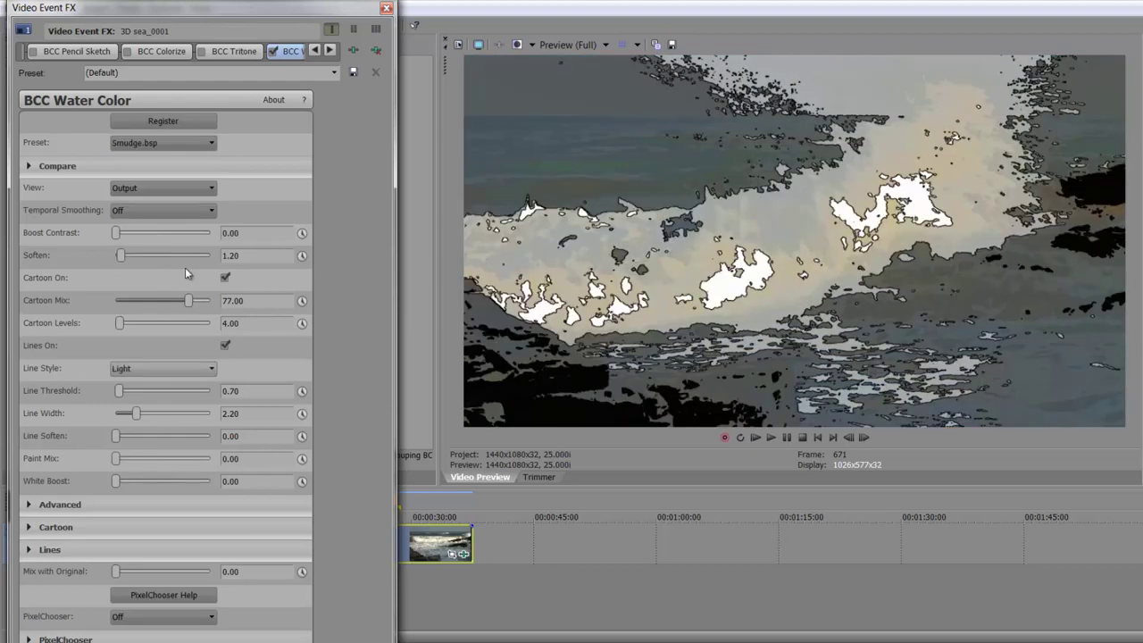
click(198, 142)
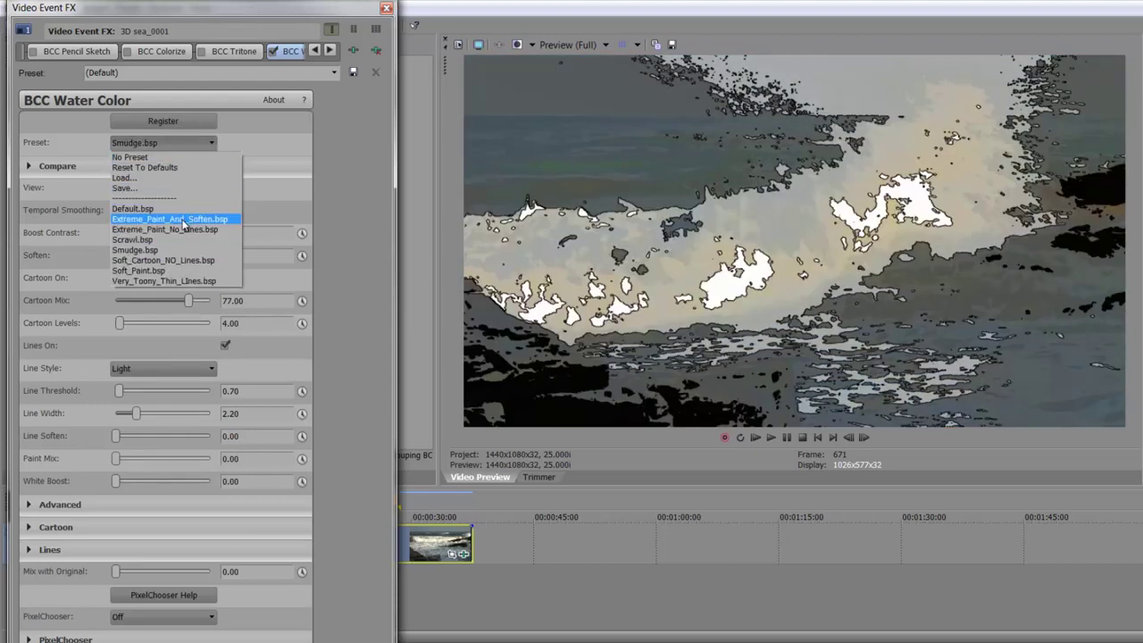
click(183, 219)
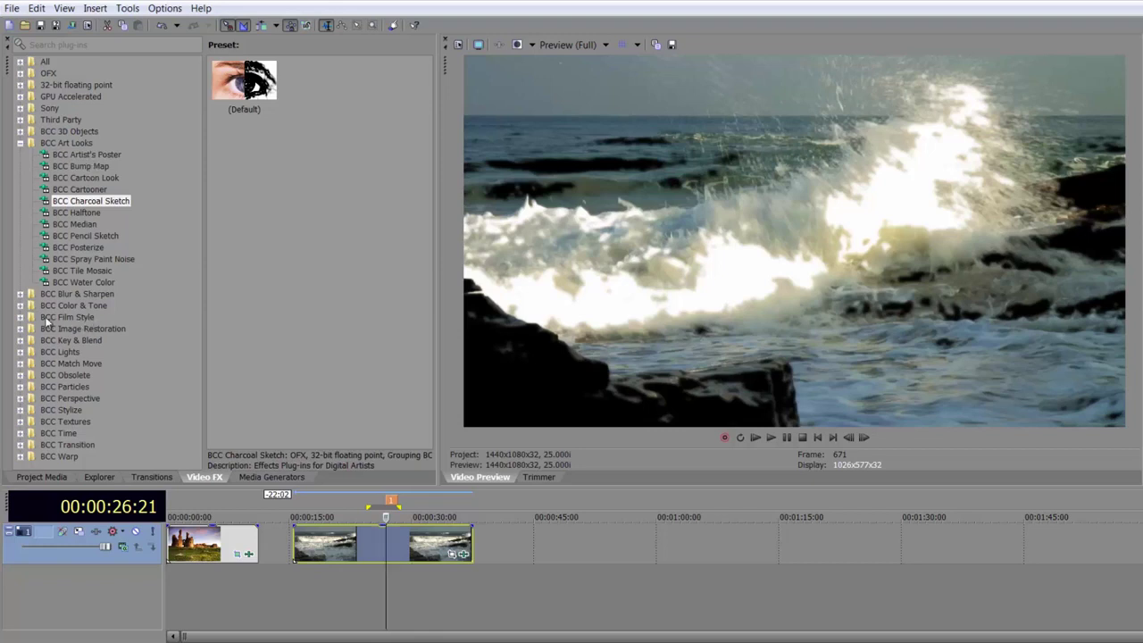
Expand BCC Film Style and move the cursor to the castle photo at 00:00:04:15.
click(20, 318)
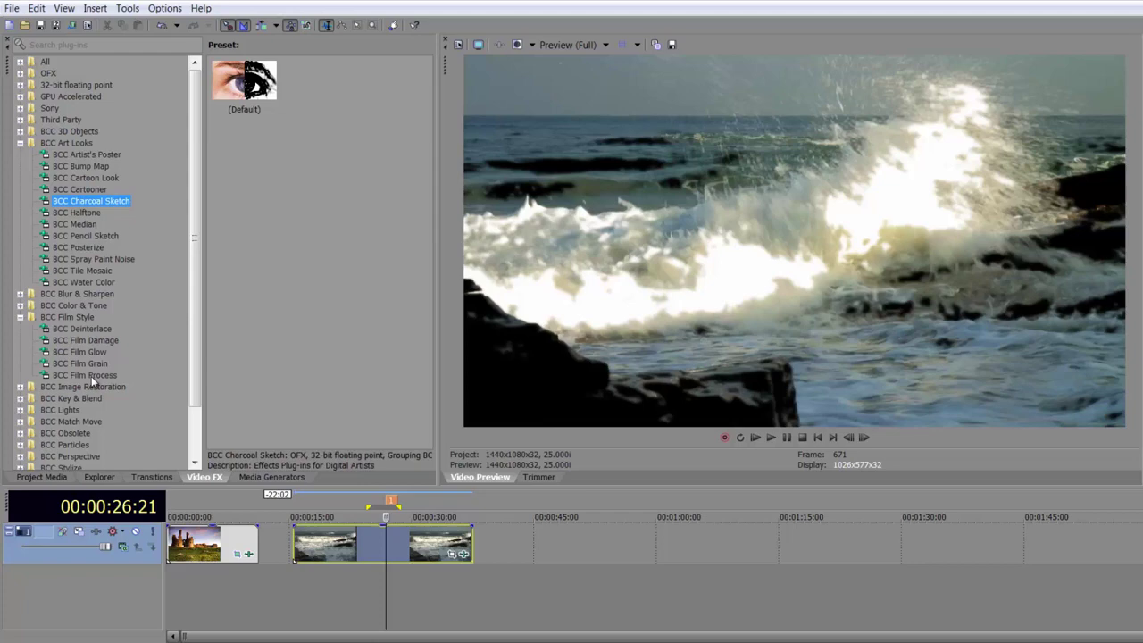
click(204, 582)
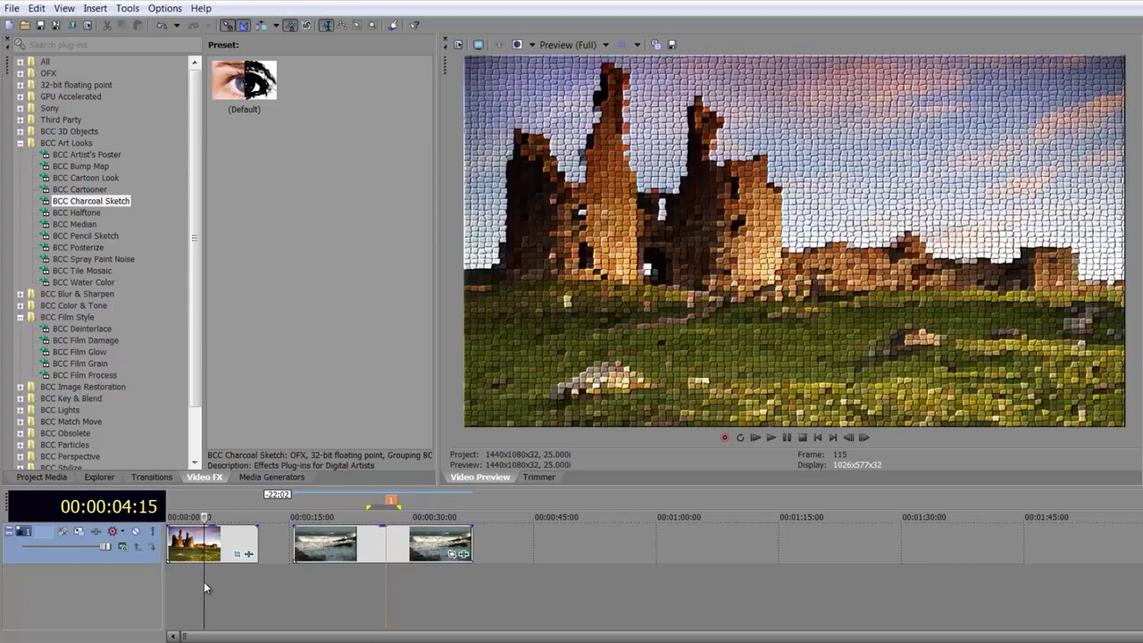